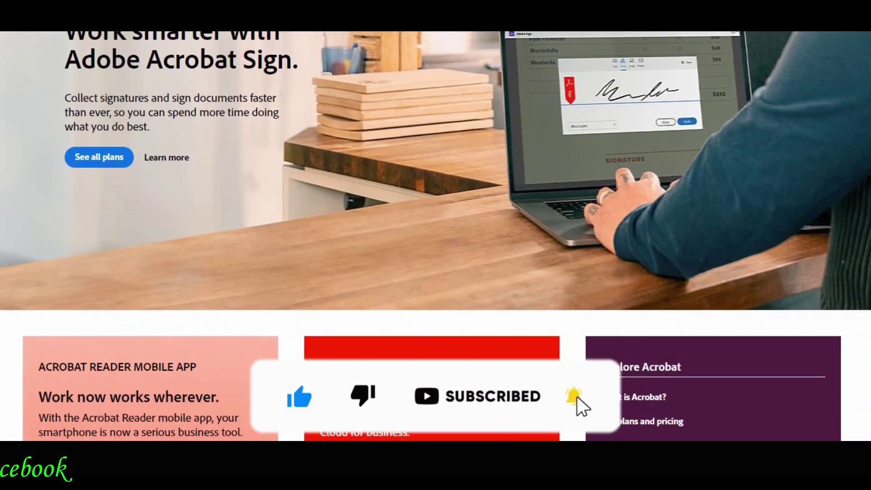
Look through the Adobe homepage and check which account is signed in
{"action": "scroll", "coordinate": [436, 227], "scroll_direction": "up", "scroll_amount": 2}
{"action": "scroll", "coordinate": [435, 236], "scroll_direction": "up", "scroll_amount": 3}
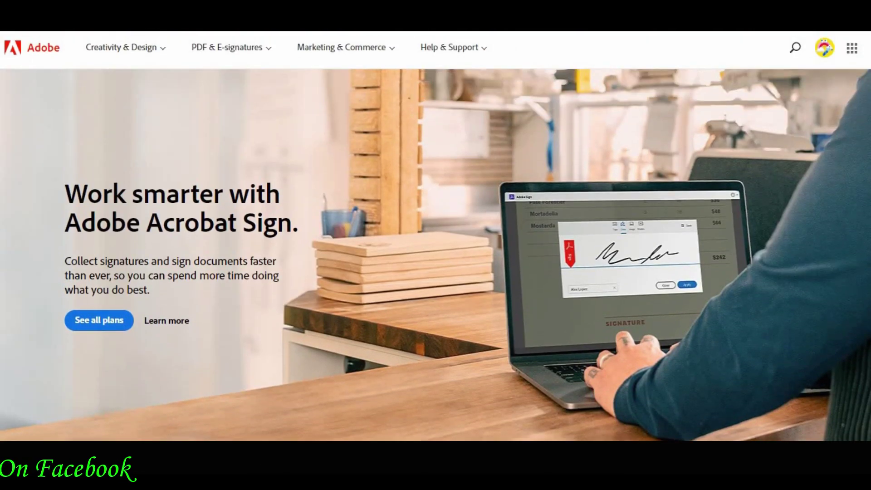
{"action": "scroll", "coordinate": [435, 236], "scroll_direction": "down", "scroll_amount": 8}
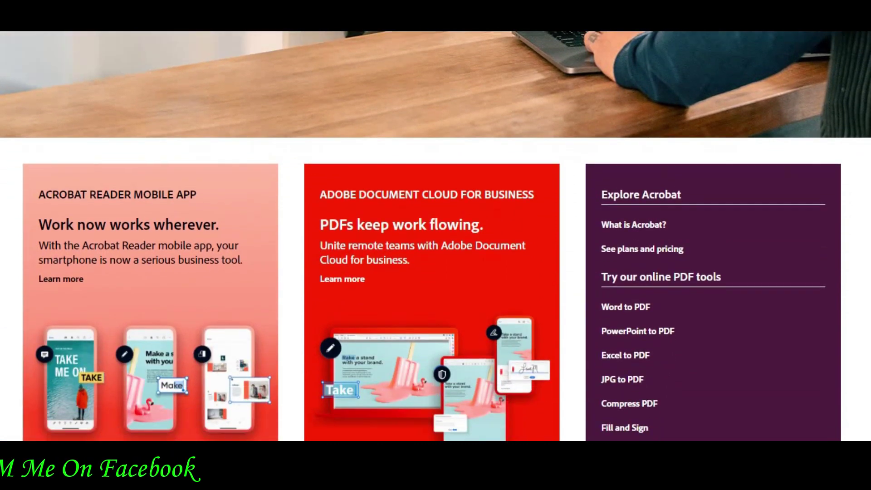
{"action": "scroll", "coordinate": [436, 236], "scroll_direction": "down", "scroll_amount": 7}
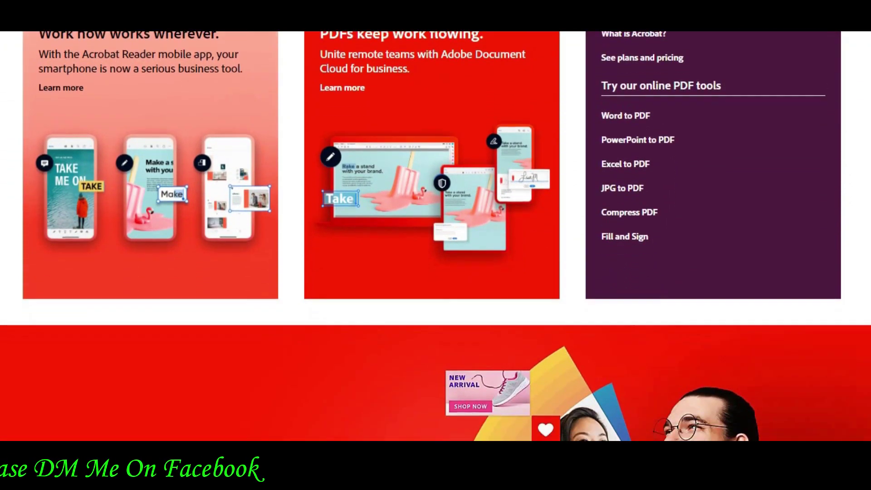
{"action": "scroll", "coordinate": [436, 236], "scroll_direction": "down", "scroll_amount": 5}
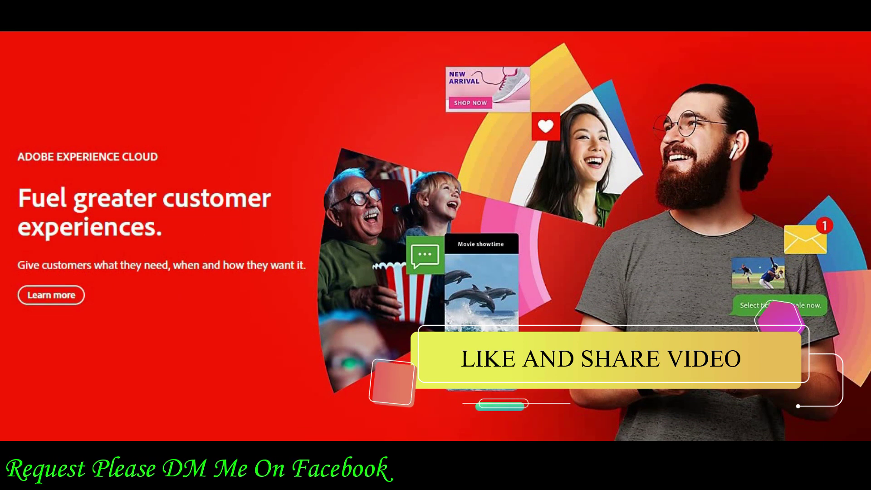
{"action": "scroll", "coordinate": [435, 235], "scroll_direction": "up", "scroll_amount": 2}
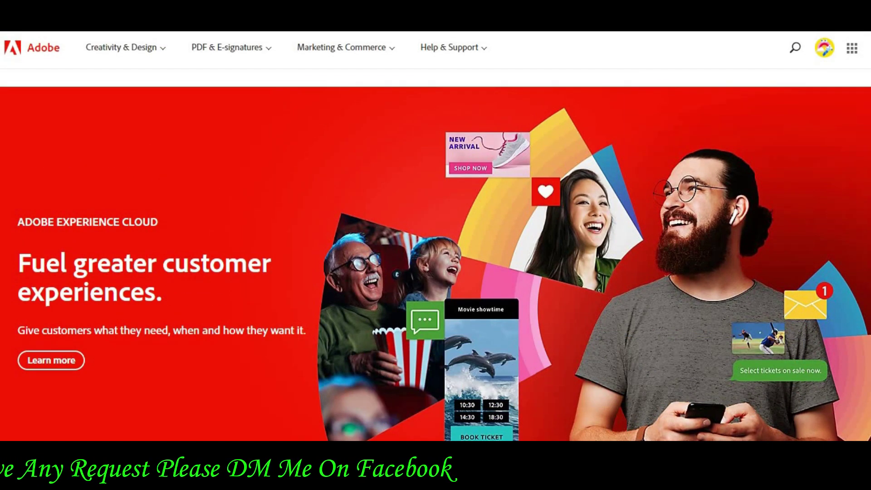
{"action": "left_click", "coordinate": [824, 47]}
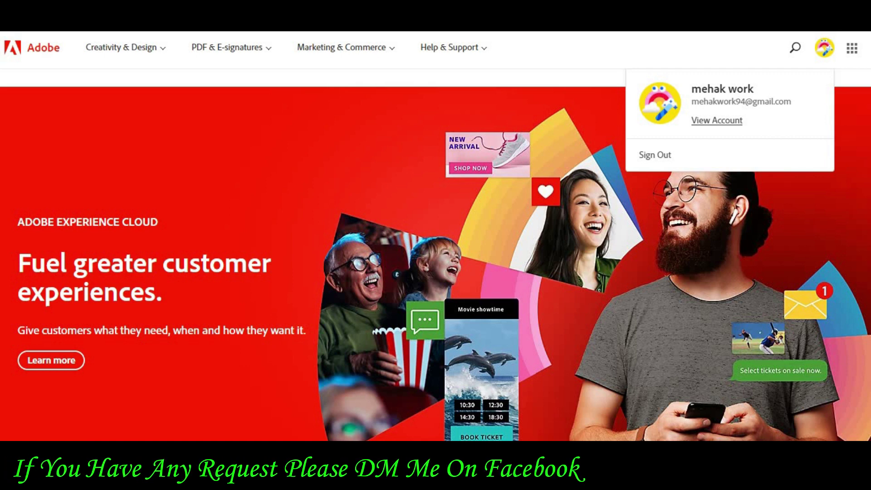
{"action": "key", "text": "Escape"}
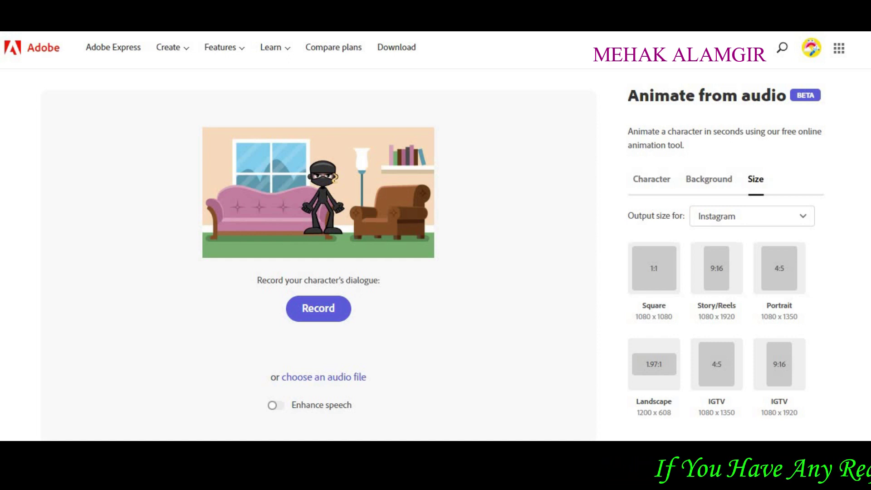
Set the animation's output size for YouTube, using the 16:9 landscape format of 1920 x 1080
{"action": "scroll", "coordinate": [435, 254], "scroll_direction": "down", "scroll_amount": 1}
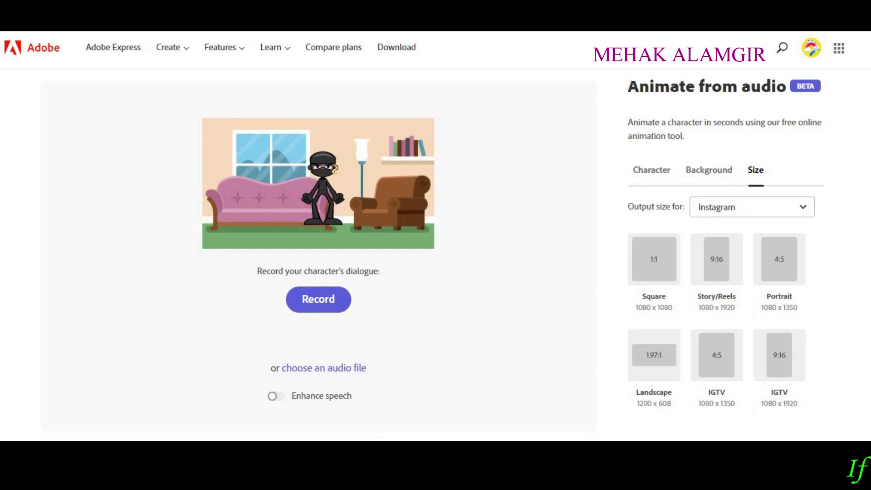
{"action": "left_click", "coordinate": [751, 207]}
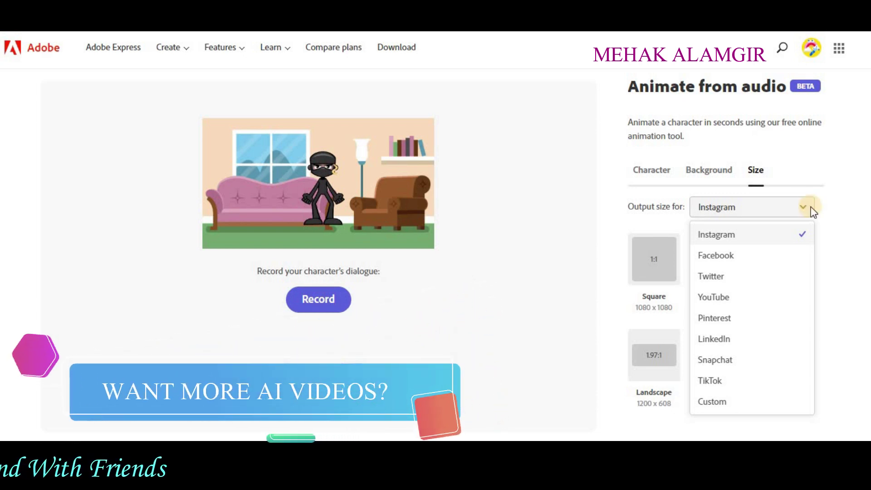
{"action": "left_click", "coordinate": [782, 400]}
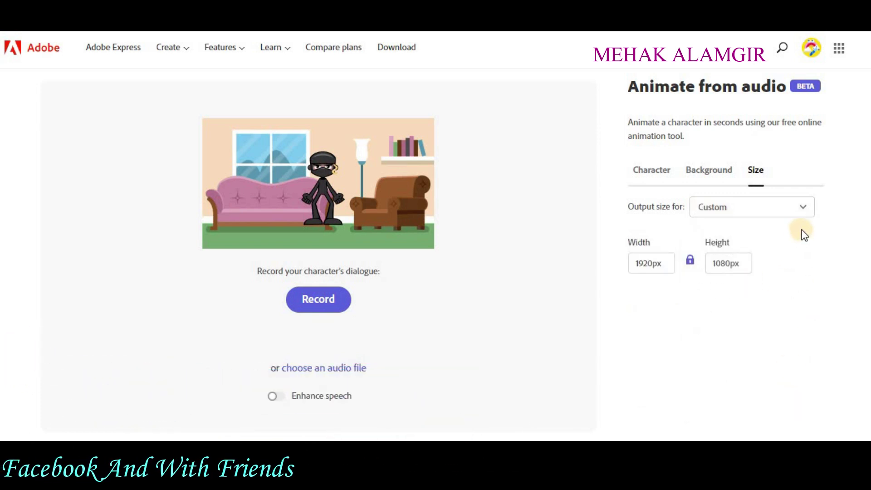
{"action": "left_click", "coordinate": [809, 217]}
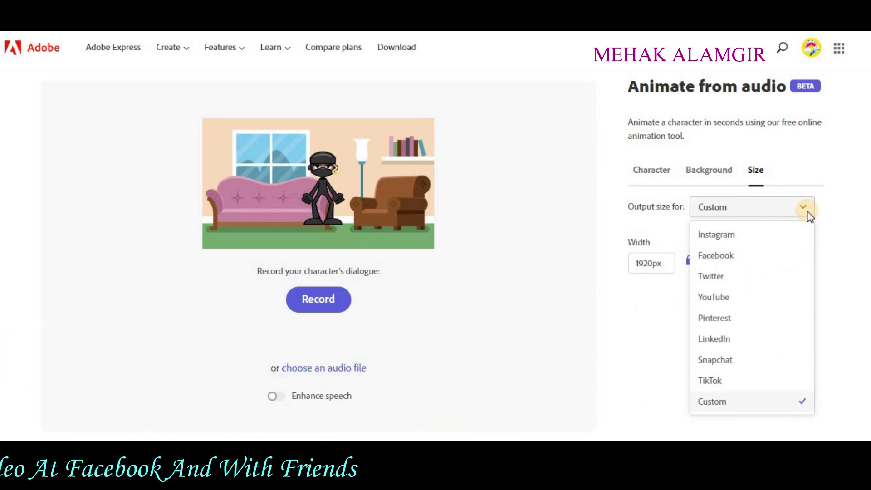
{"action": "left_click", "coordinate": [789, 299]}
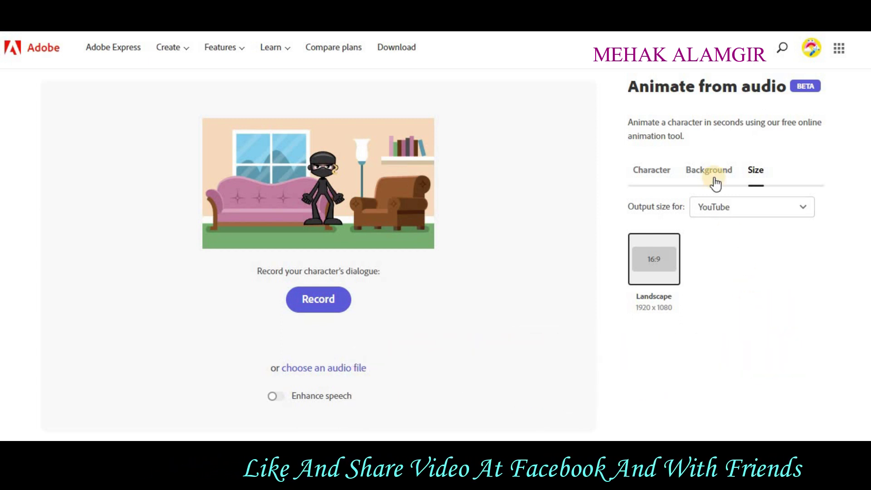
Browse the backgrounds and the character library and try out several characters in the living room scene
{"action": "left_click", "coordinate": [715, 182]}
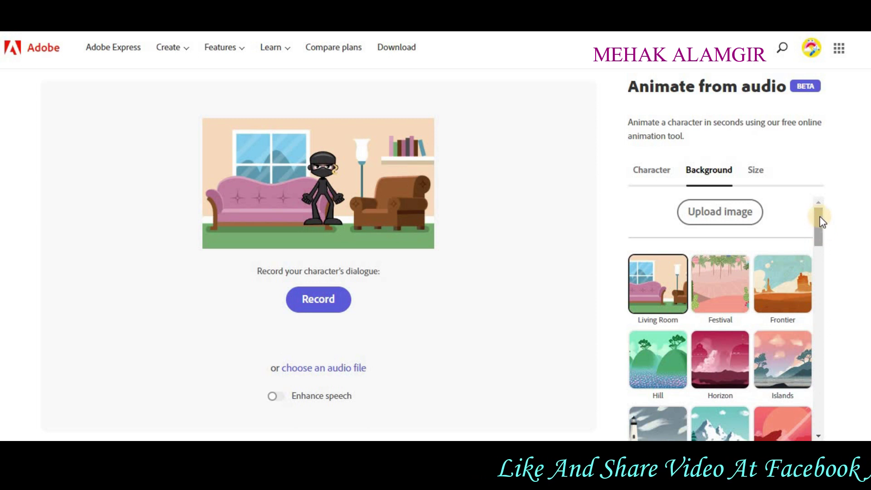
{"action": "left_click", "coordinate": [652, 173]}
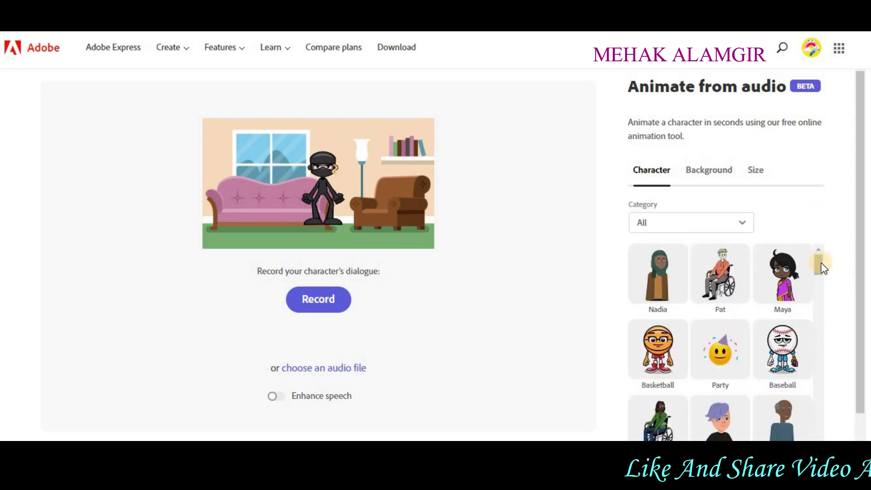
{"action": "left_click", "coordinate": [750, 224]}
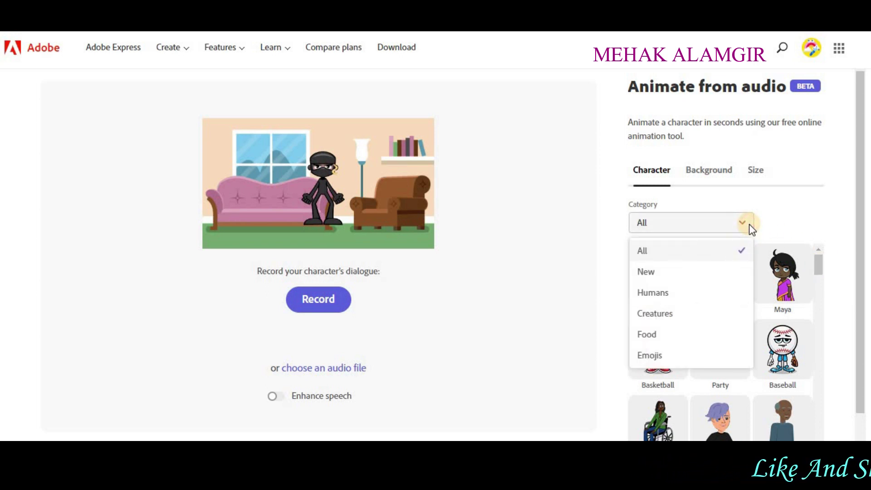
{"action": "left_click", "coordinate": [749, 224]}
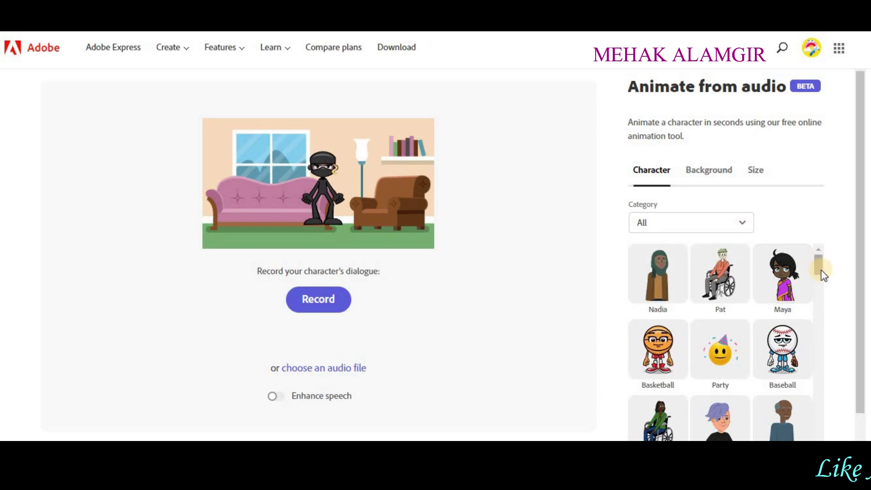
{"action": "mouse_move", "coordinate": [820, 263]}
{"action": "left_mouse_down"}
{"action": "mouse_move", "coordinate": [818, 354]}
{"action": "mouse_move", "coordinate": [832, 268]}
{"action": "left_mouse_up"}
{"action": "left_click", "coordinate": [782, 308]}
{"action": "left_click", "coordinate": [812, 303]}
{"action": "left_click", "coordinate": [810, 305]}
{"action": "left_click", "coordinate": [804, 346]}
{"action": "left_click", "coordinate": [658, 326]}
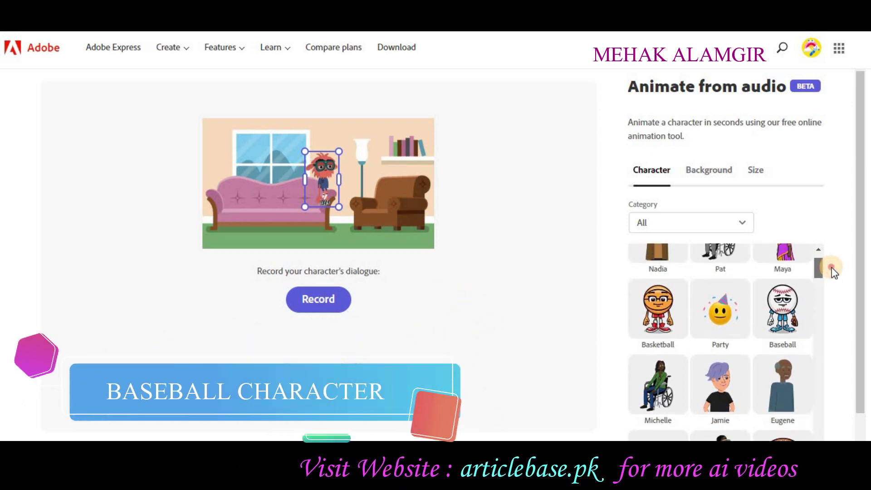
Use the Baseball character, enlarge it and place it at the left end of the sofa in the scene
{"action": "left_click", "coordinate": [793, 331]}
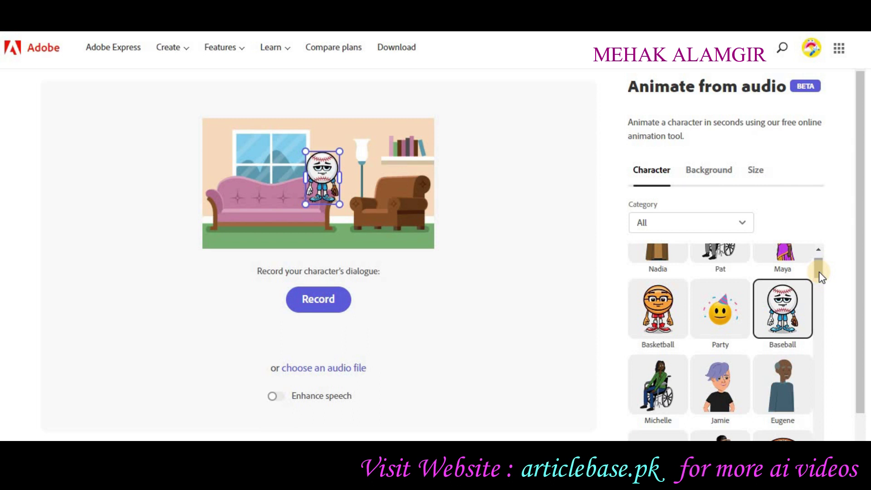
{"action": "left_click_drag", "start_coordinate": [818, 271], "coordinate": [820, 268]}
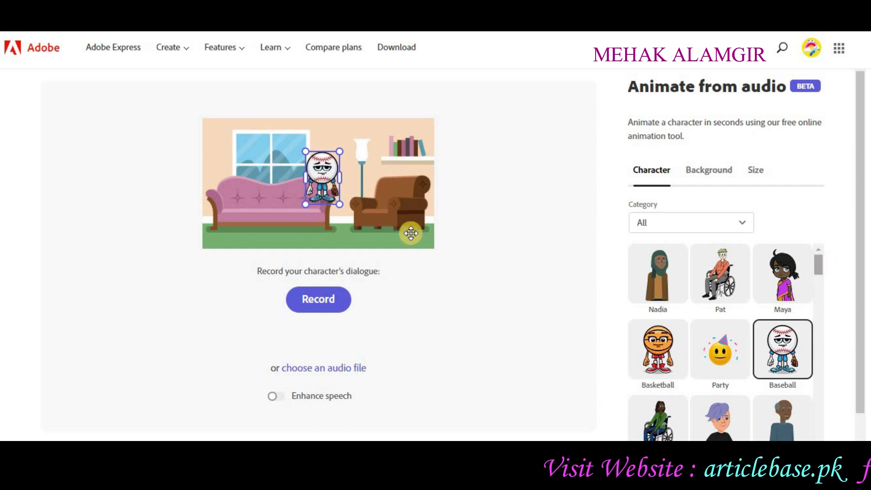
{"action": "left_click_drag", "start_coordinate": [340, 206], "coordinate": [369, 249]}
{"action": "left_click_drag", "start_coordinate": [369, 156], "coordinate": [402, 186]}
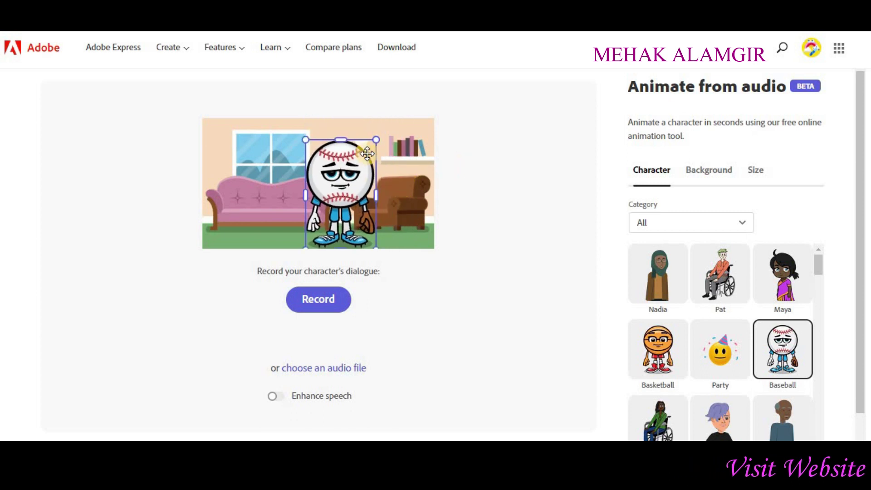
{"action": "left_click_drag", "start_coordinate": [368, 153], "coordinate": [363, 158]}
{"action": "left_click_drag", "start_coordinate": [339, 210], "coordinate": [251, 209]}
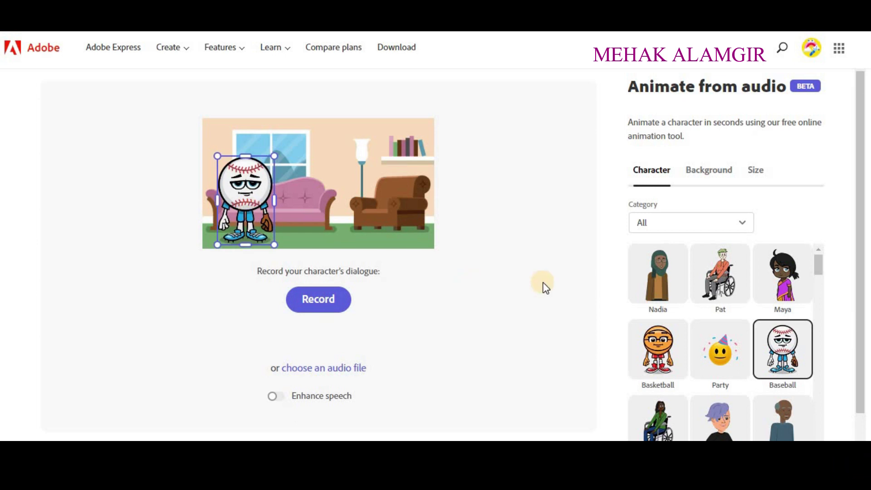
Try out the Islands, Horizon, Mountains, Lighthouse and Planet backgrounds behind the character
{"action": "left_click", "coordinate": [710, 181]}
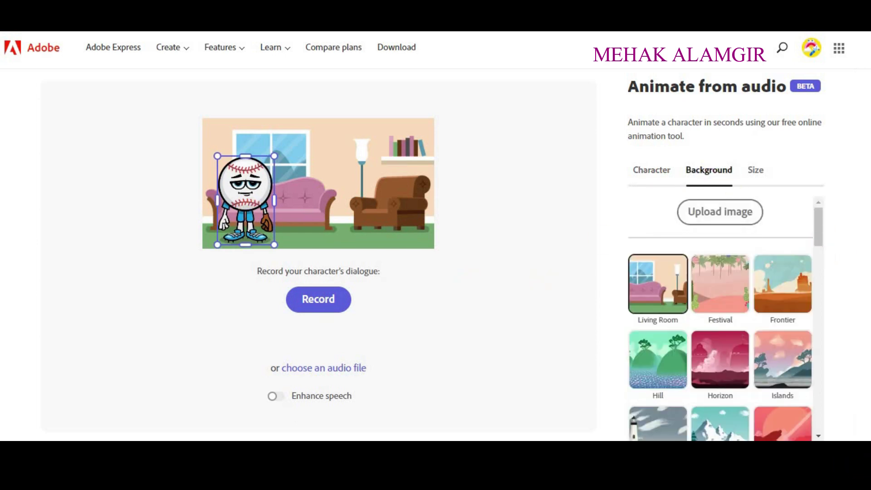
{"action": "scroll", "coordinate": [817, 220], "scroll_direction": "down", "scroll_amount": 1}
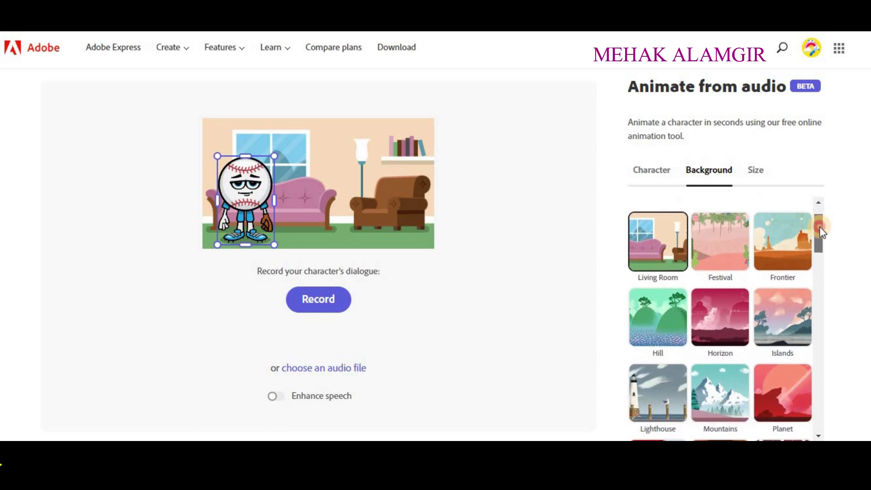
{"action": "left_click", "coordinate": [781, 310]}
{"action": "left_click", "coordinate": [733, 316]}
{"action": "left_click", "coordinate": [720, 385]}
{"action": "left_click", "coordinate": [657, 385]}
{"action": "left_click", "coordinate": [782, 384]}
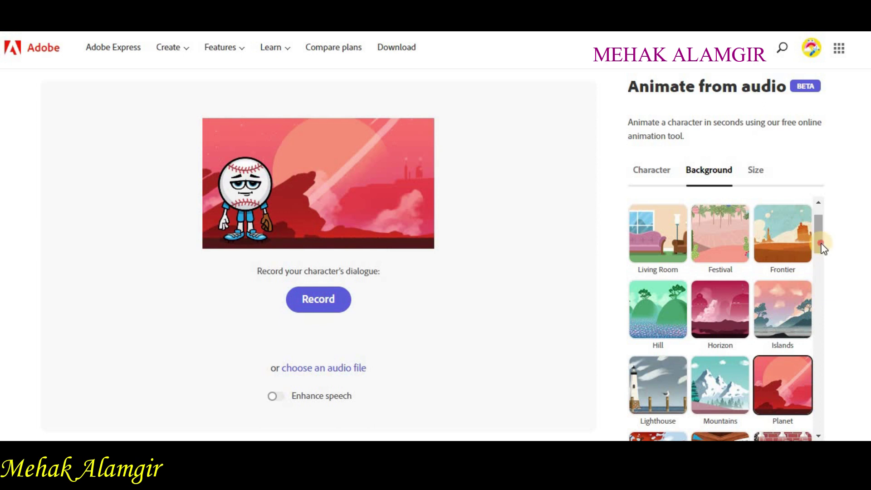
Try further backgrounds, including a plain red one, and move the baseball character to the centre of the scene
{"action": "left_click", "coordinate": [820, 259]}
{"action": "left_click_drag", "start_coordinate": [820, 258], "coordinate": [818, 323]}
{"action": "left_click", "coordinate": [731, 378]}
{"action": "left_click_drag", "start_coordinate": [245, 182], "coordinate": [319, 181]}
{"action": "left_click_drag", "start_coordinate": [817, 323], "coordinate": [828, 408]}
{"action": "left_click_drag", "start_coordinate": [741, 388], "coordinate": [800, 231]}
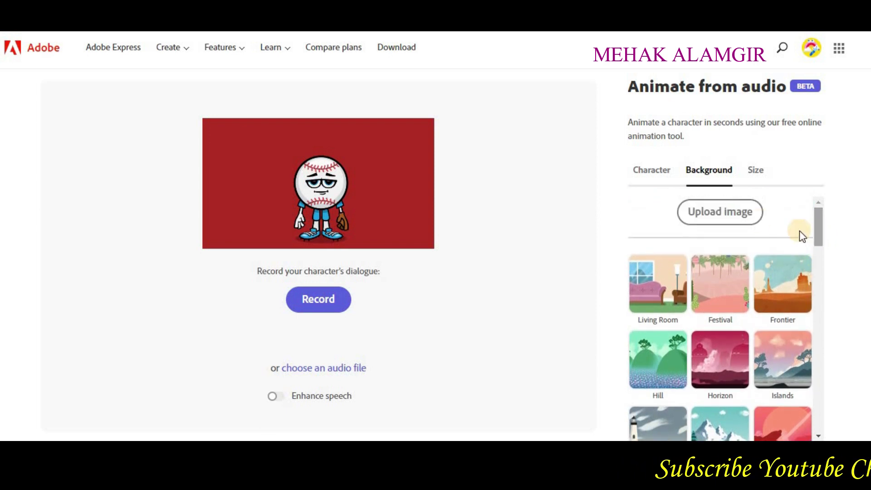
Upload the stadium image with the large soccer ball from the desktop as a custom background
{"action": "left_click", "coordinate": [757, 228]}
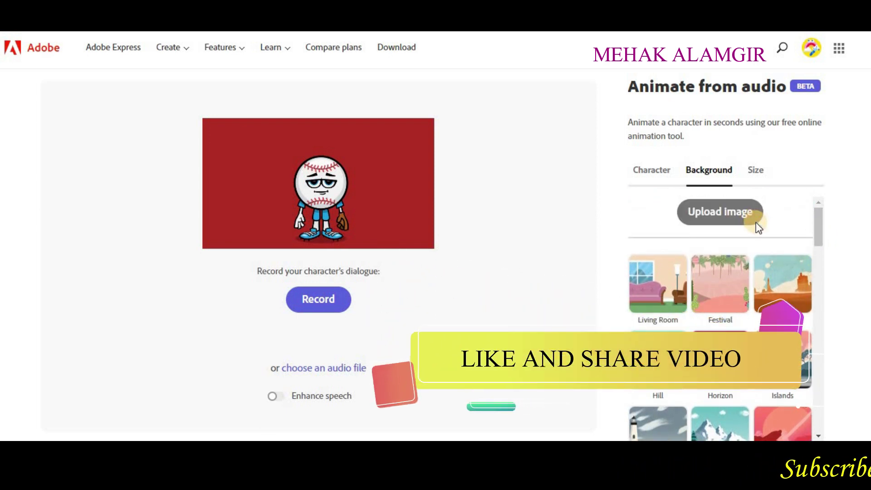
{"action": "left_click", "coordinate": [63, 118]}
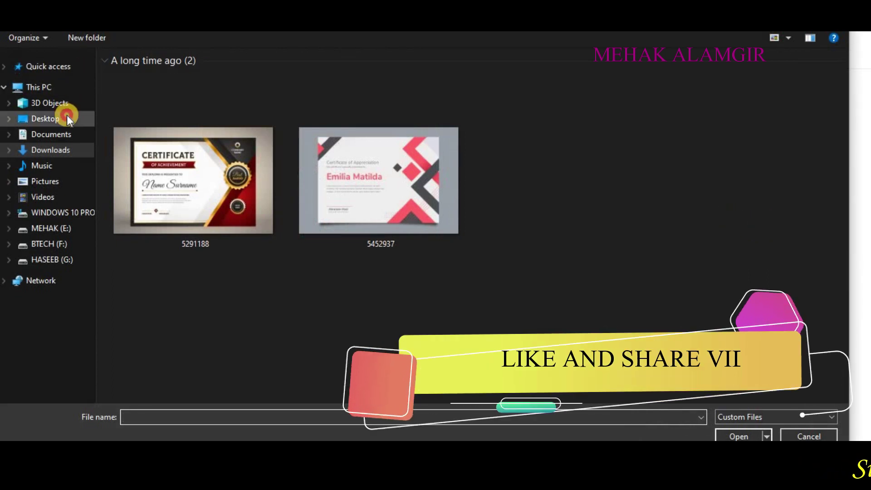
{"action": "left_click_drag", "start_coordinate": [844, 239], "coordinate": [844, 323]}
{"action": "left_click", "coordinate": [157, 339]}
{"action": "double_click", "coordinate": [157, 340]}
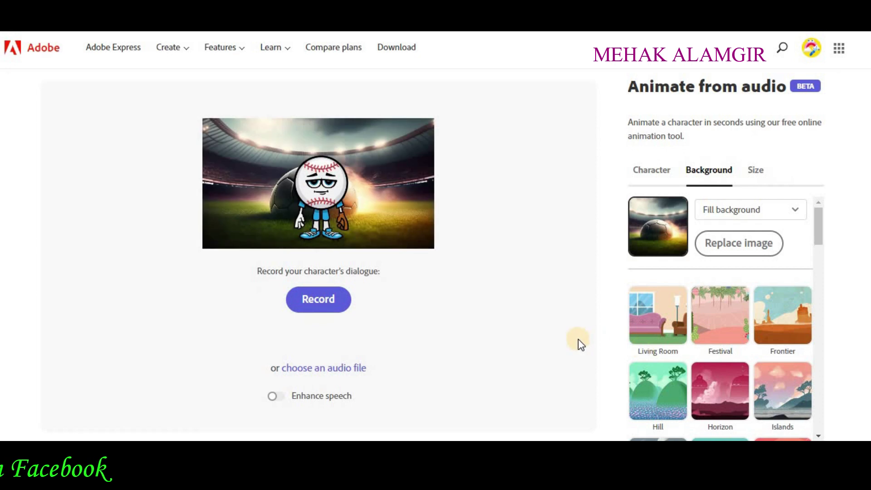
Shrink the baseball character and place it on the grass in the lower-left corner, beside the large ball
{"action": "left_click_drag", "start_coordinate": [322, 184], "coordinate": [398, 189]}
{"action": "left_click_drag", "start_coordinate": [367, 154], "coordinate": [205, 208]}
{"action": "mouse_move", "coordinate": [252, 191]}
{"action": "left_mouse_down"}
{"action": "mouse_move", "coordinate": [264, 169]}
{"action": "mouse_move", "coordinate": [258, 183]}
{"action": "left_mouse_up"}
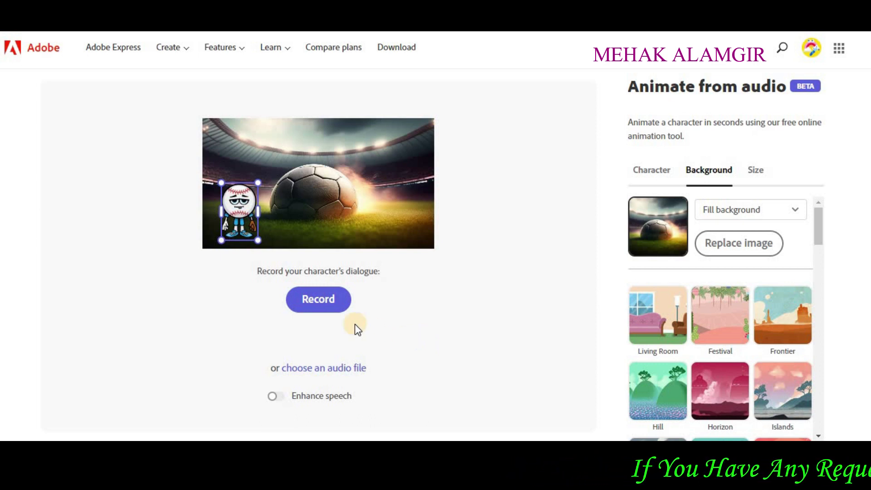
{"action": "left_click", "coordinate": [344, 313]}
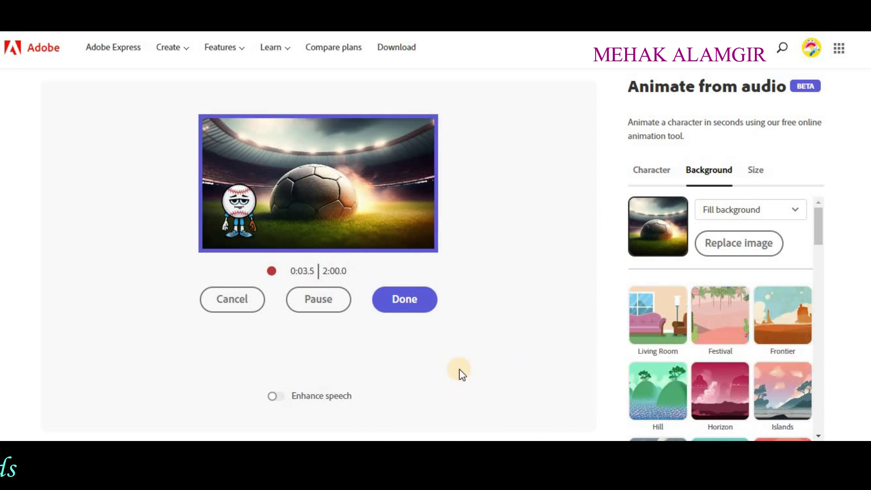
{"action": "left_click", "coordinate": [295, 301]}
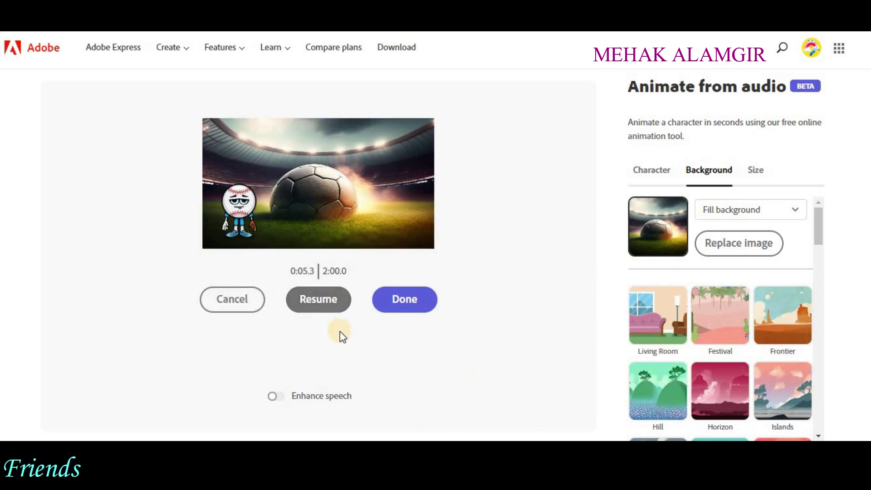
{"action": "left_click", "coordinate": [256, 318]}
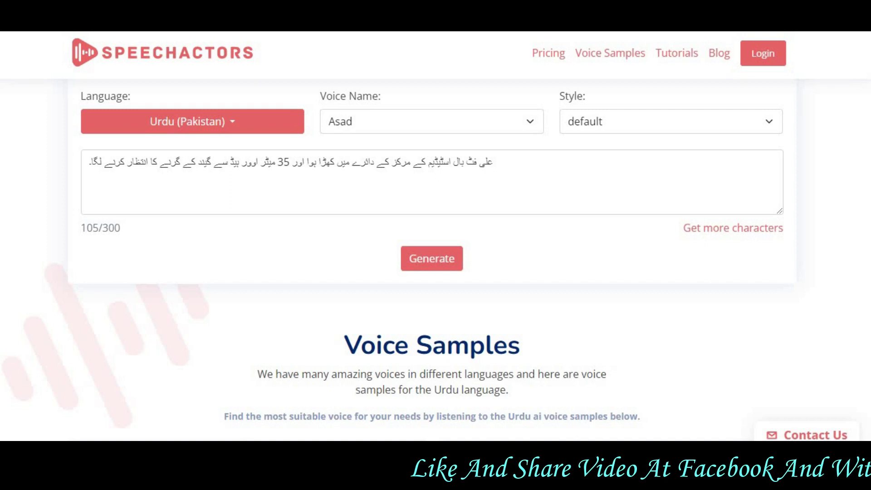
Look through the list of voiceover languages available in SpeechActors, from Zulu back up to Afrikaans
{"action": "left_click", "coordinate": [282, 124]}
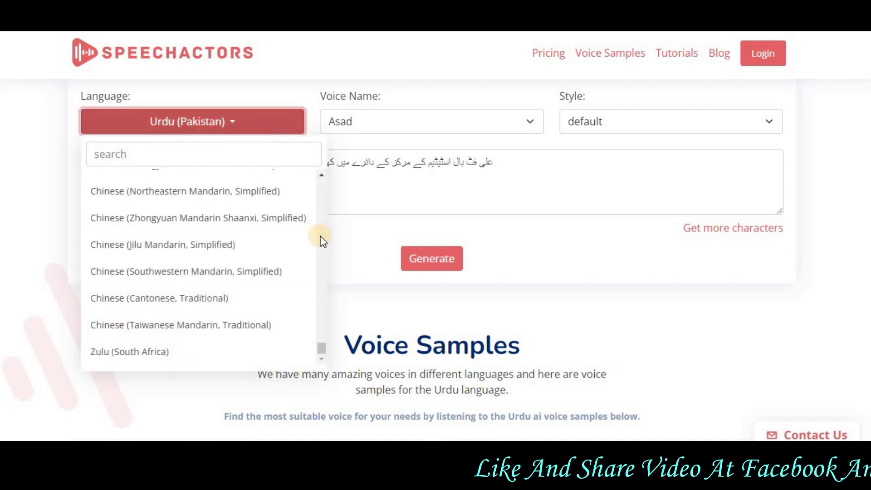
{"action": "left_click_drag", "start_coordinate": [319, 348], "coordinate": [325, 279]}
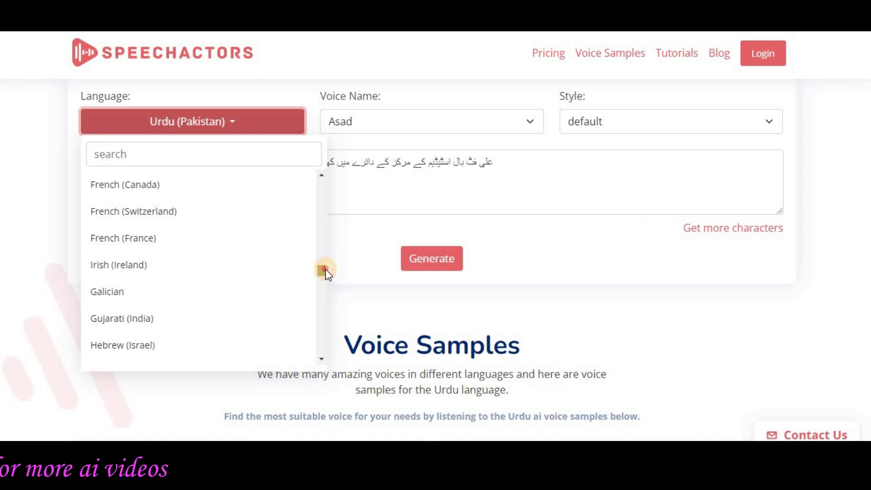
{"action": "left_click_drag", "start_coordinate": [325, 265], "coordinate": [324, 186]}
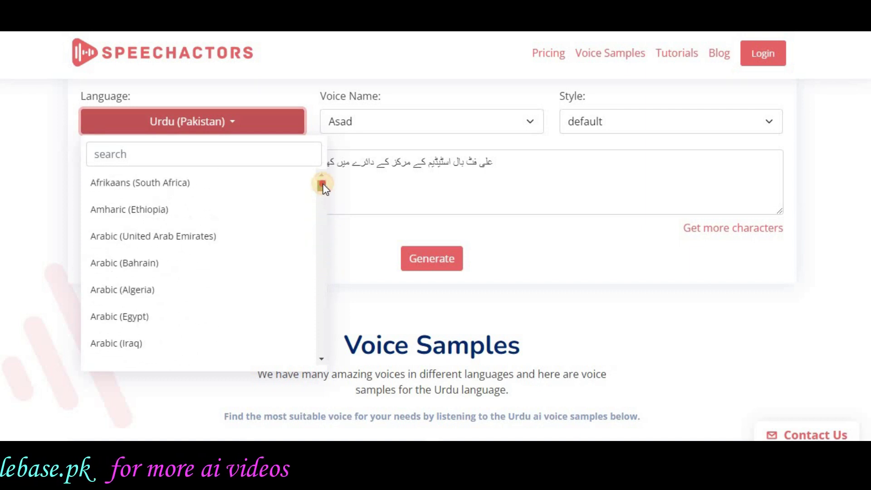
{"action": "left_click", "coordinate": [299, 132]}
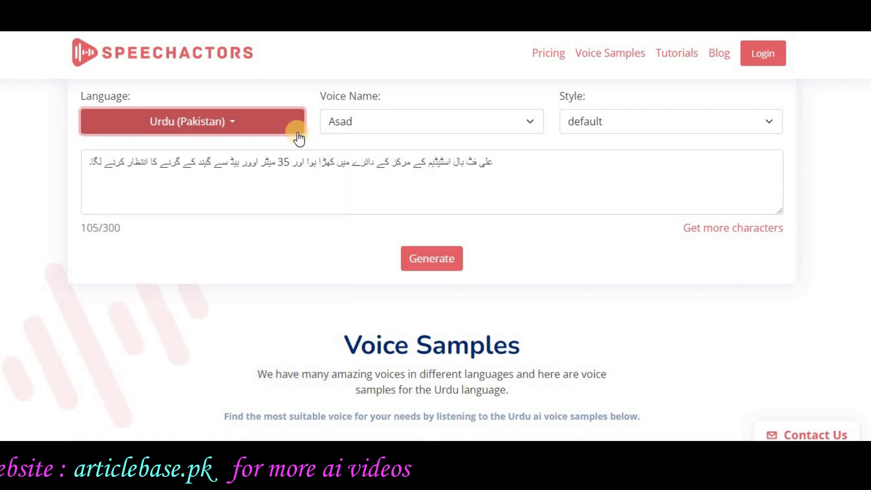
Check the voice name and style choices for Urdu (Pakistan), keeping the Asad voice and the default style
{"action": "left_click", "coordinate": [537, 131]}
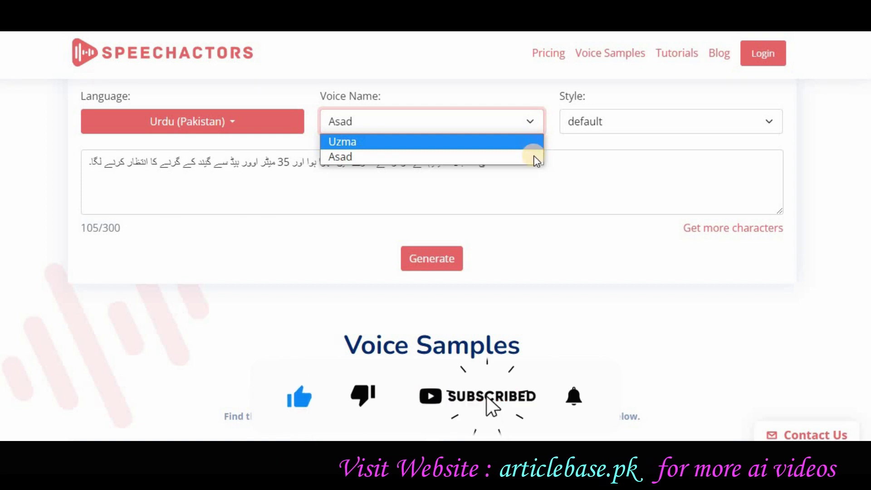
{"action": "left_click", "coordinate": [530, 125]}
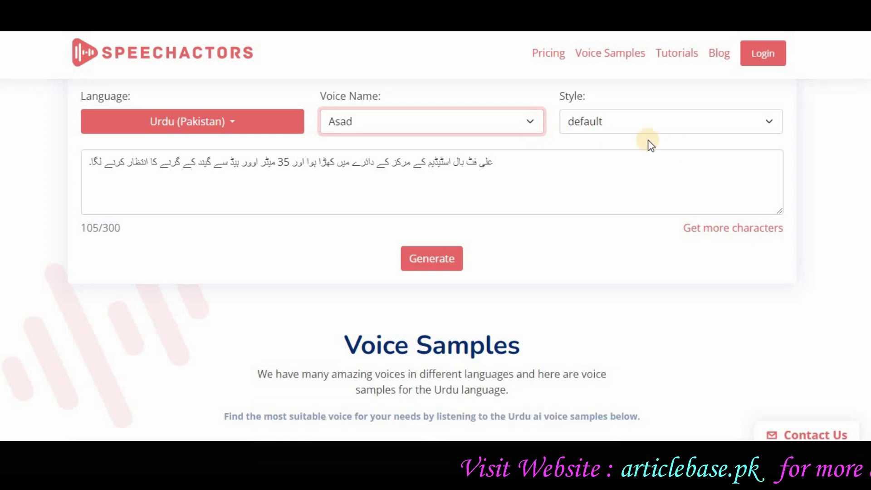
{"action": "left_click", "coordinate": [774, 131]}
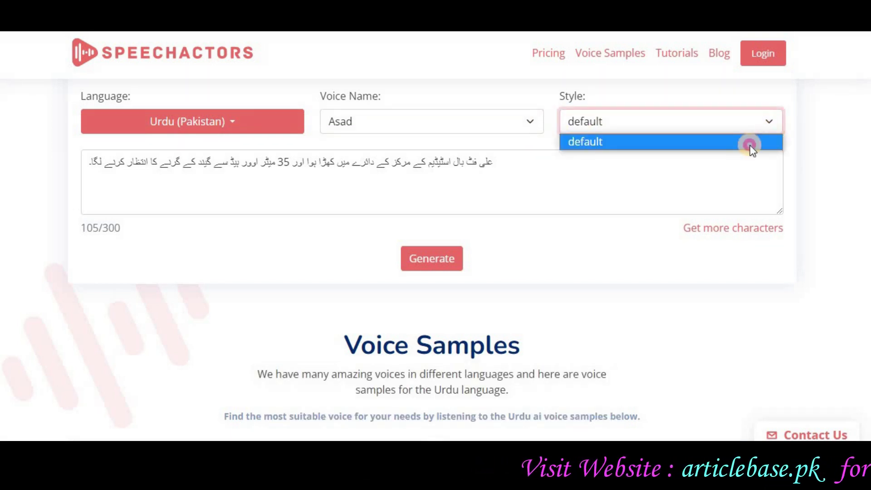
{"action": "left_click", "coordinate": [750, 144]}
Generate the voiceover from the entered Urdu text and download the resulting audio
{"action": "left_click", "coordinate": [665, 189]}
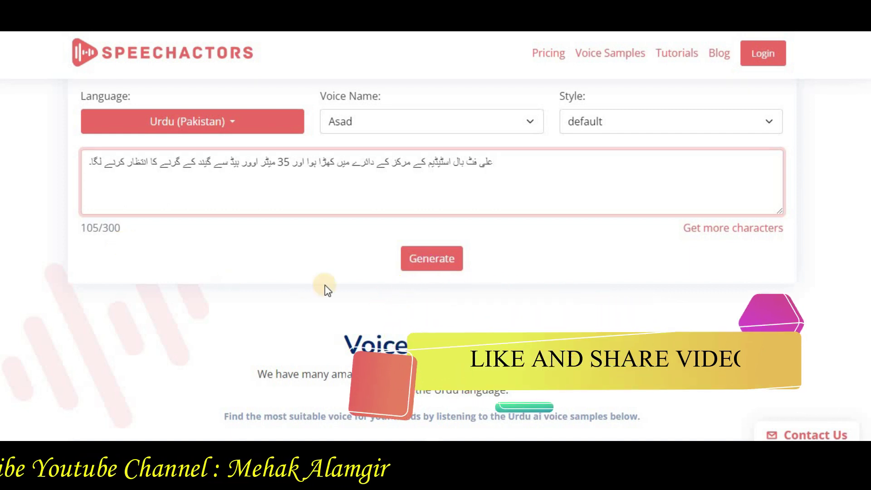
{"action": "left_click", "coordinate": [439, 274]}
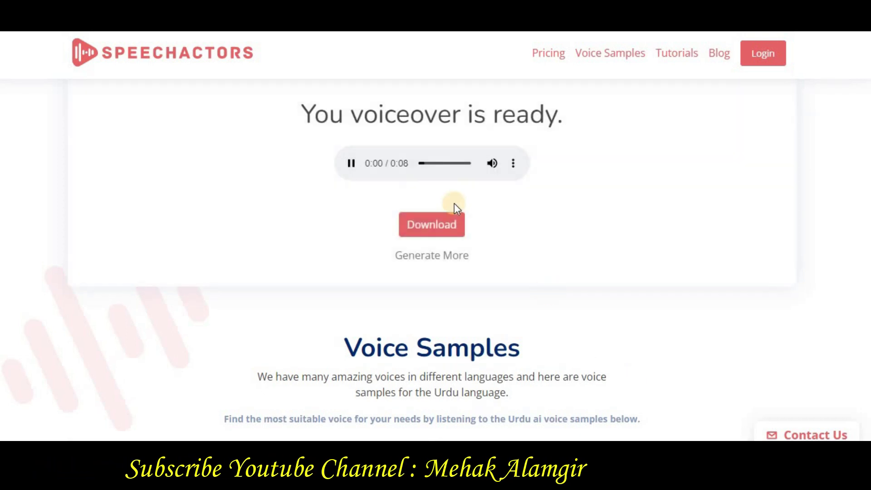
{"action": "left_click", "coordinate": [350, 164]}
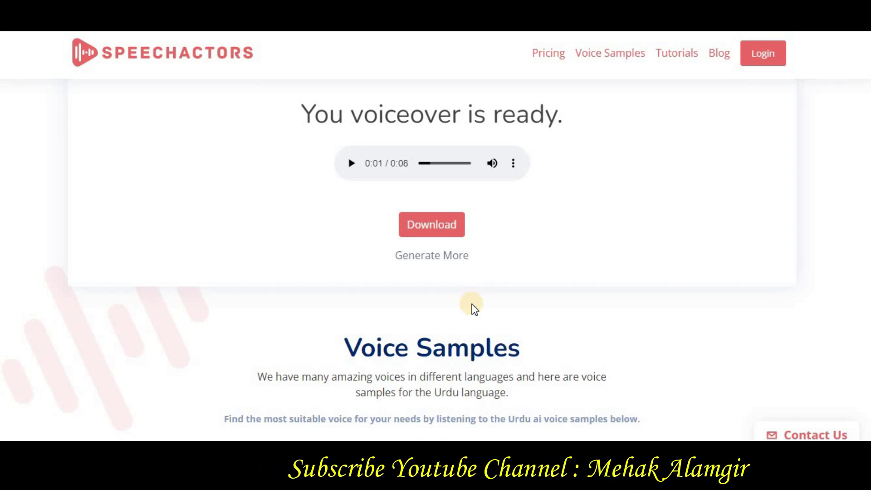
{"action": "left_click", "coordinate": [461, 236]}
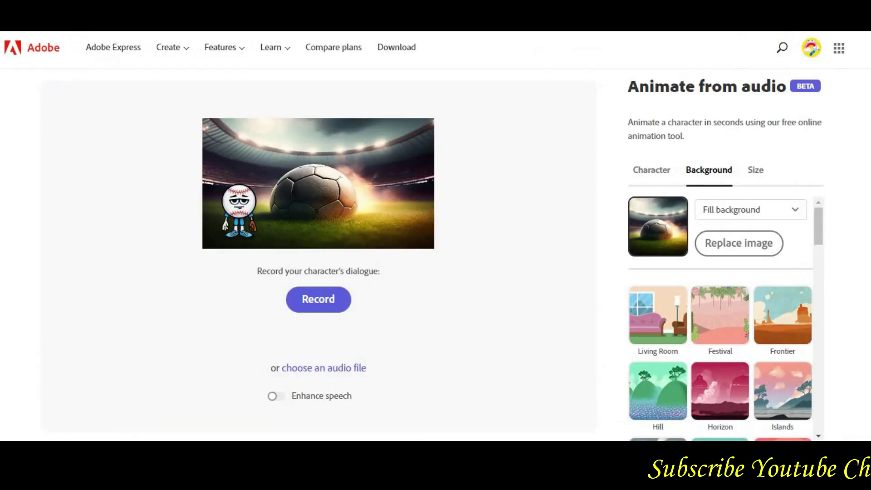
In Adobe Express, load the Asad-default audio file from the Downloads folder as the character's dialogue
{"action": "left_click", "coordinate": [355, 374]}
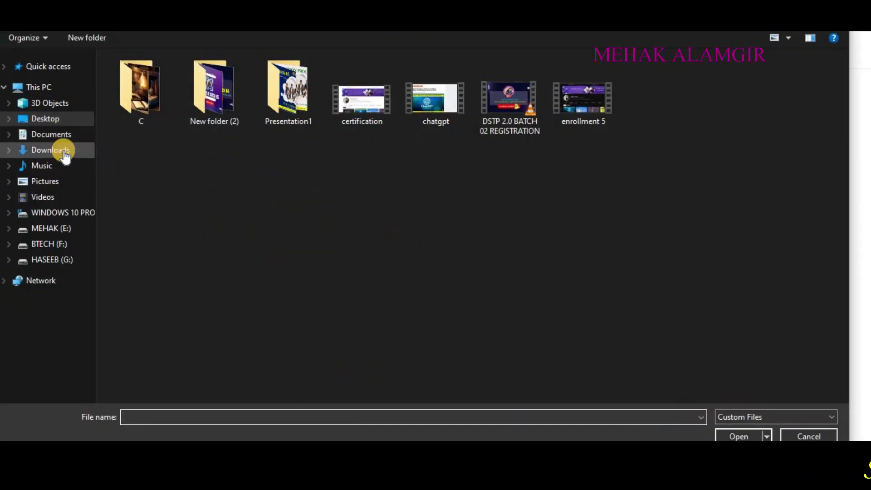
{"action": "left_click", "coordinate": [62, 151]}
{"action": "scroll", "coordinate": [759, 338], "scroll_direction": "down", "scroll_amount": 5}
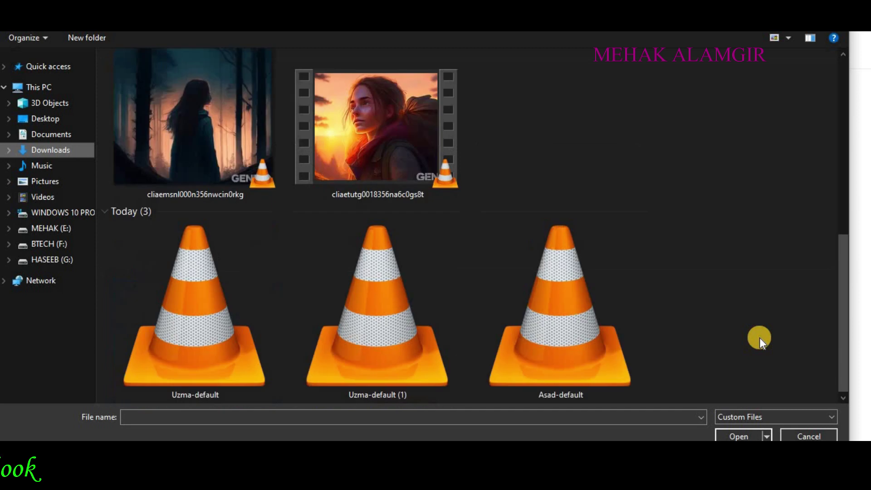
{"action": "left_click", "coordinate": [611, 344]}
{"action": "left_click", "coordinate": [753, 436]}
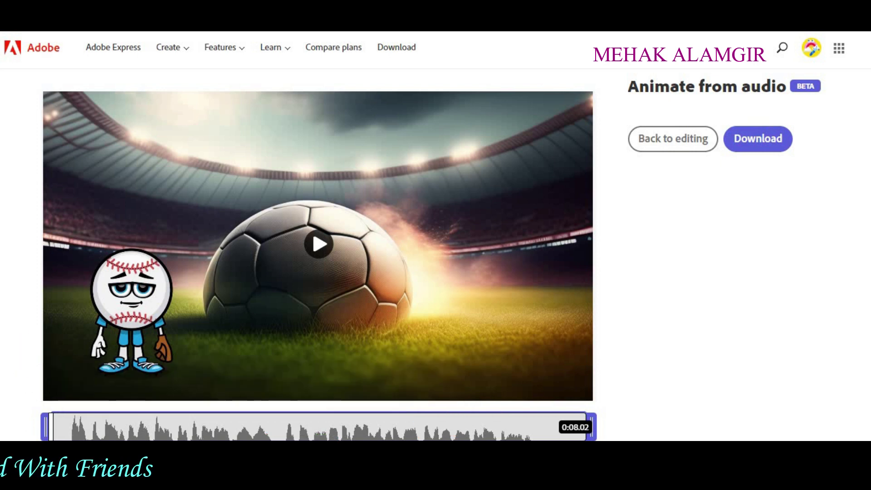
Play the generated animation and trim the silence from both ends of its audio to a length of 0:06.98
{"action": "left_click", "coordinate": [320, 249]}
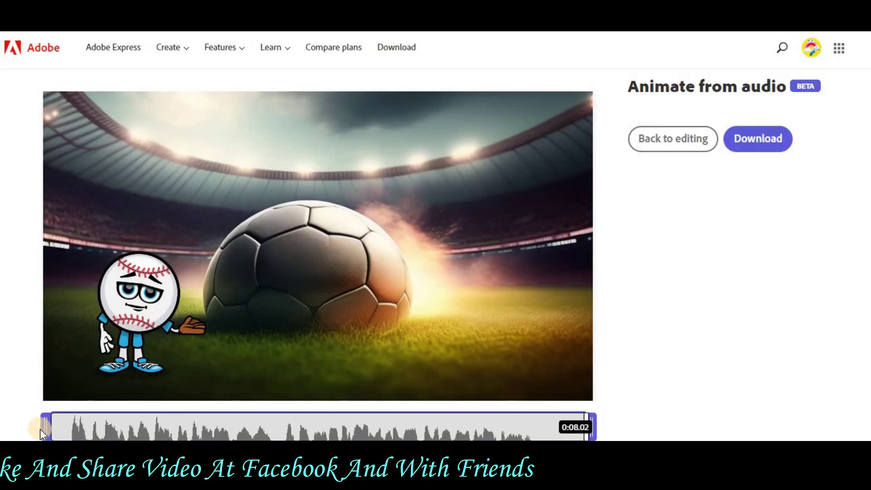
{"action": "left_click_drag", "start_coordinate": [47, 432], "coordinate": [66, 433]}
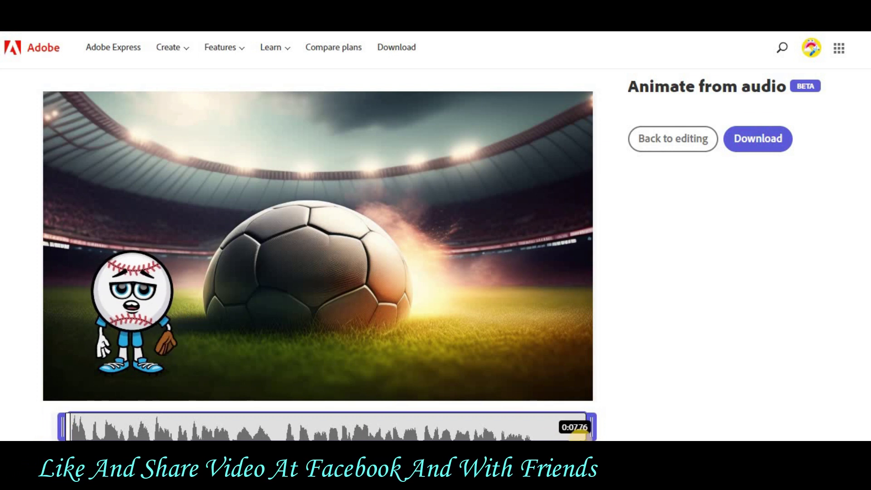
{"action": "left_click_drag", "start_coordinate": [585, 436], "coordinate": [538, 437]}
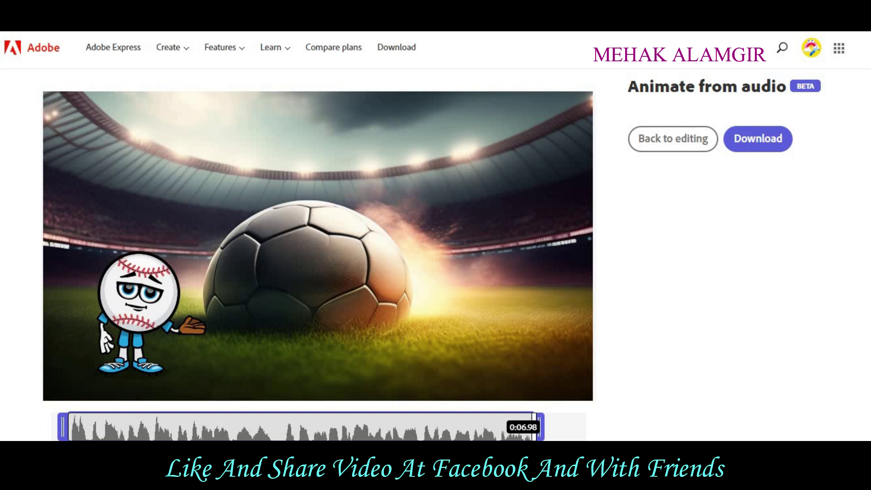
Return to editing, turn on Enhance speech and generate a new preview of the animation
{"action": "left_click", "coordinate": [766, 158]}
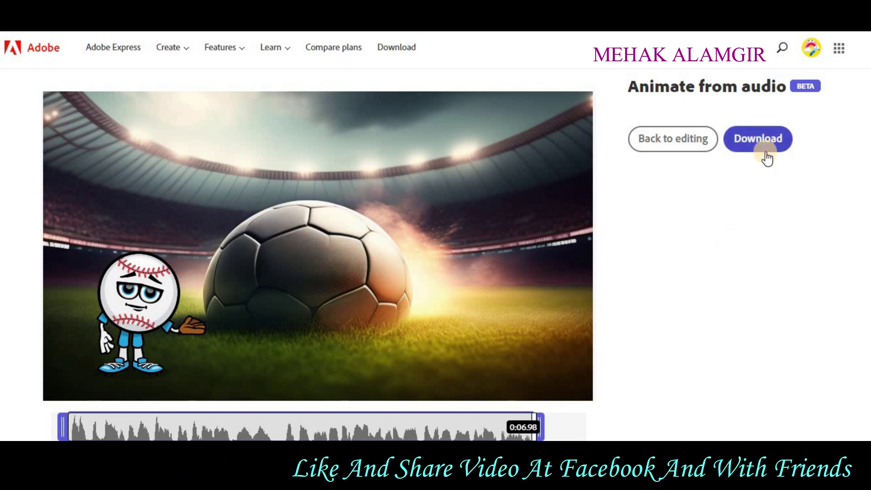
{"action": "left_click", "coordinate": [696, 152]}
{"action": "scroll", "coordinate": [454, 339], "scroll_direction": "down", "scroll_amount": 1}
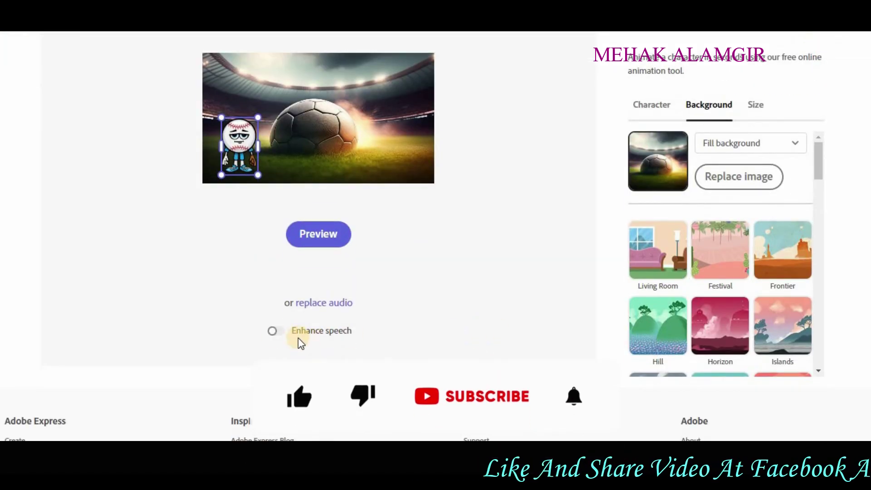
{"action": "left_click", "coordinate": [273, 333]}
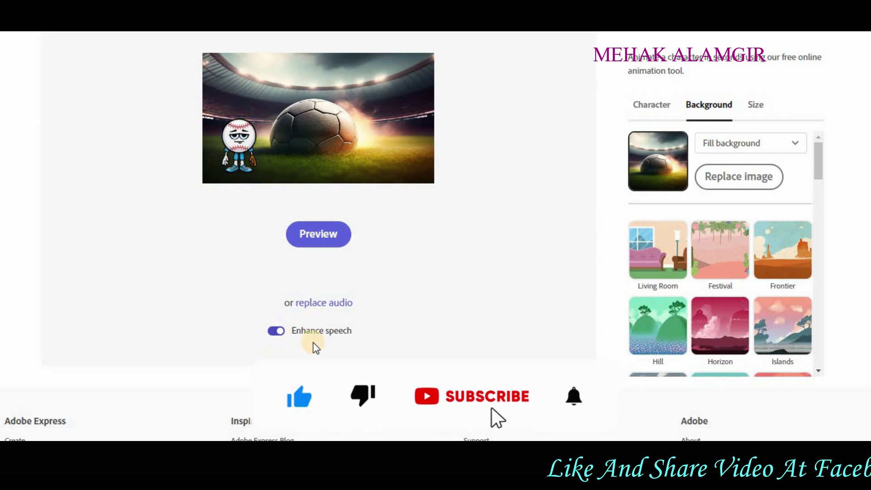
{"action": "scroll", "coordinate": [358, 345], "scroll_direction": "up", "scroll_amount": 1}
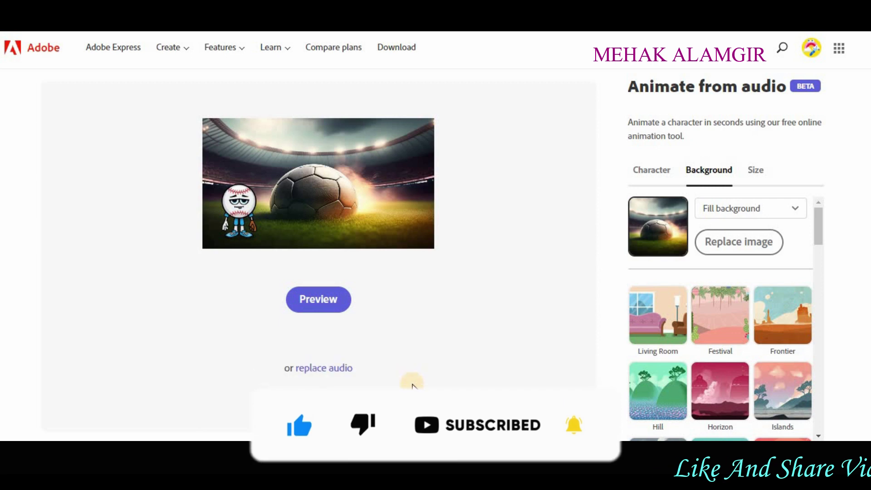
{"action": "left_click", "coordinate": [343, 311]}
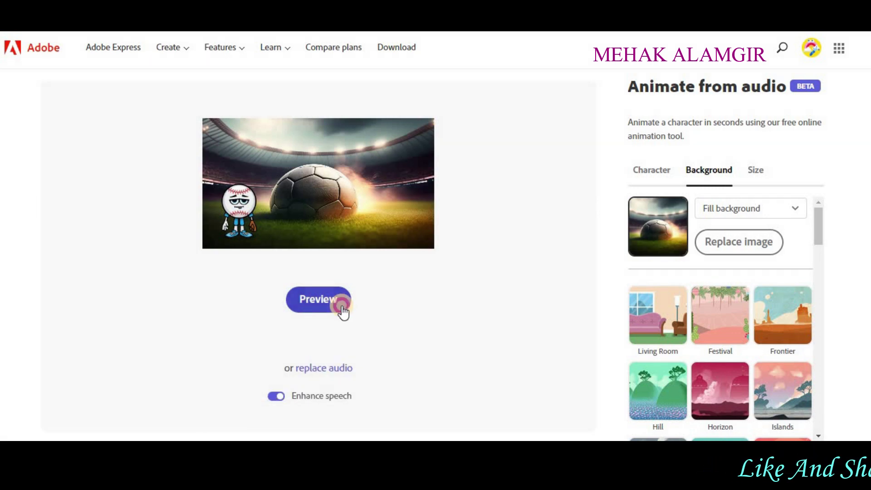
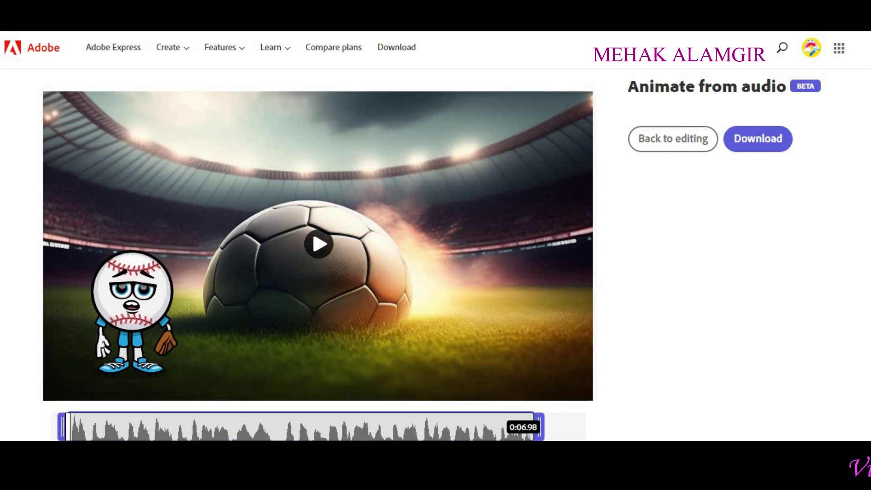
Download the finished stadium animation as a video and dismiss the download message
{"action": "left_click", "coordinate": [755, 149]}
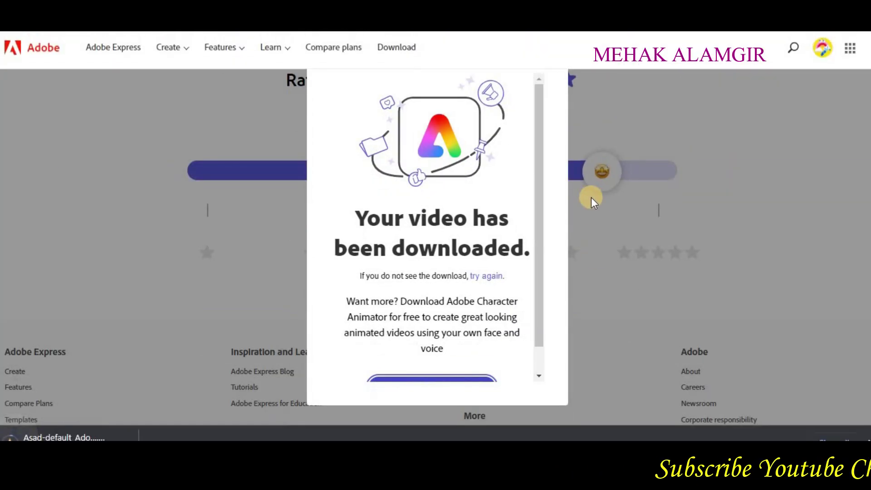
{"action": "scroll", "coordinate": [520, 305], "scroll_direction": "down", "scroll_amount": 2}
{"action": "scroll", "coordinate": [522, 281], "scroll_direction": "up", "scroll_amount": 2}
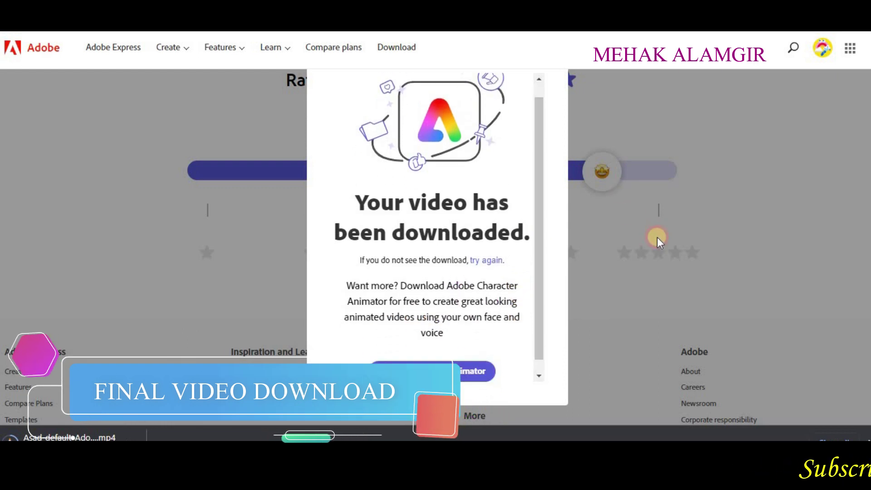
{"action": "left_click", "coordinate": [656, 237]}
{"action": "scroll", "coordinate": [797, 291], "scroll_direction": "up", "scroll_amount": 6}
{"action": "scroll", "coordinate": [799, 293], "scroll_direction": "up", "scroll_amount": 3}
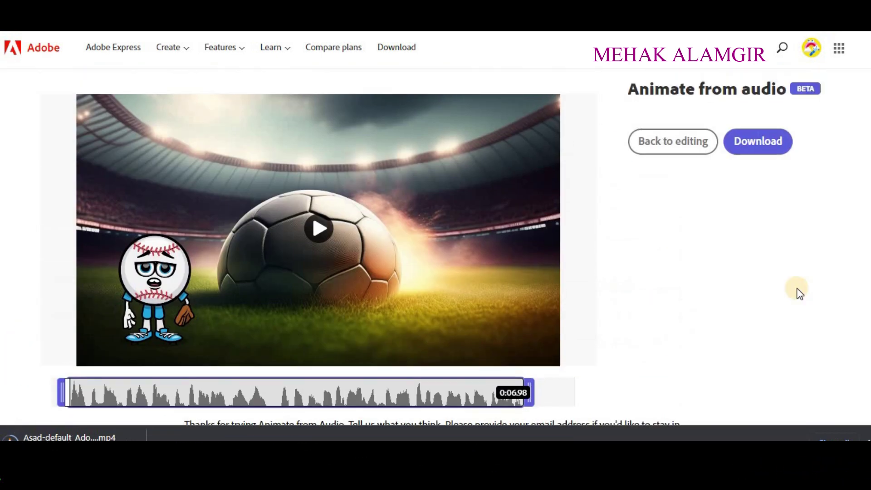
{"action": "scroll", "coordinate": [797, 290], "scroll_direction": "down", "scroll_amount": 4}
{"action": "scroll", "coordinate": [796, 288], "scroll_direction": "up", "scroll_amount": 4}
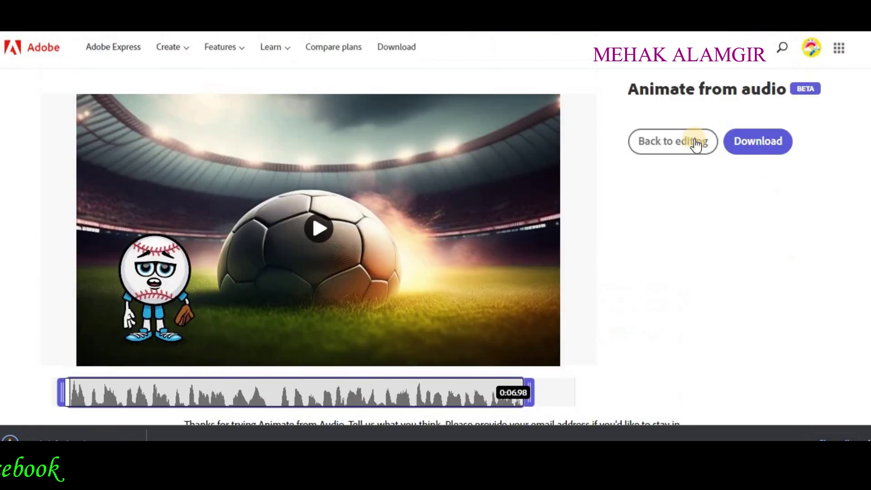
Return to editing, try the Islands background and set Mountains as the scene behind the baseball character
{"action": "left_click", "coordinate": [688, 150]}
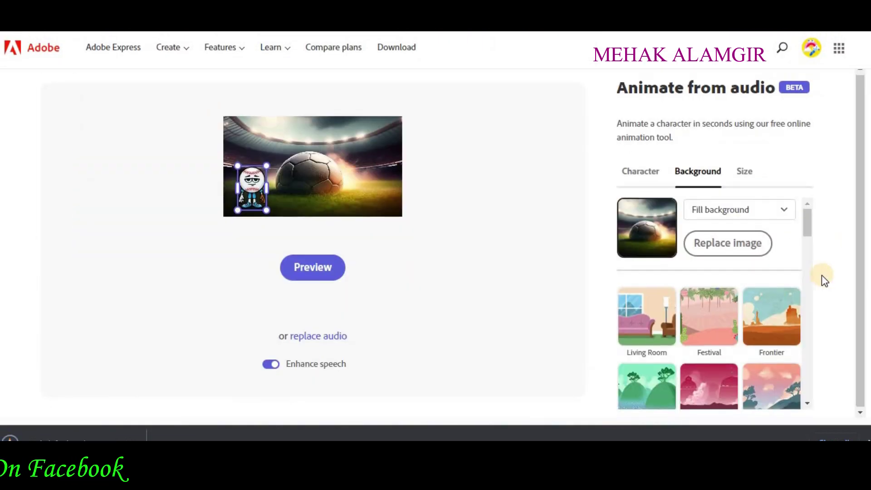
{"action": "scroll", "coordinate": [780, 303], "scroll_direction": "down", "scroll_amount": 1}
{"action": "left_click", "coordinate": [780, 303]}
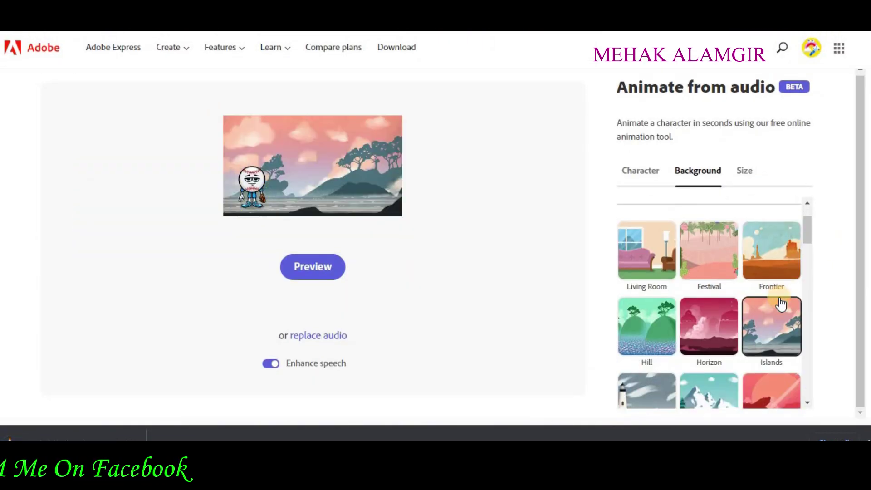
{"action": "scroll", "coordinate": [778, 299], "scroll_direction": "up", "scroll_amount": 1}
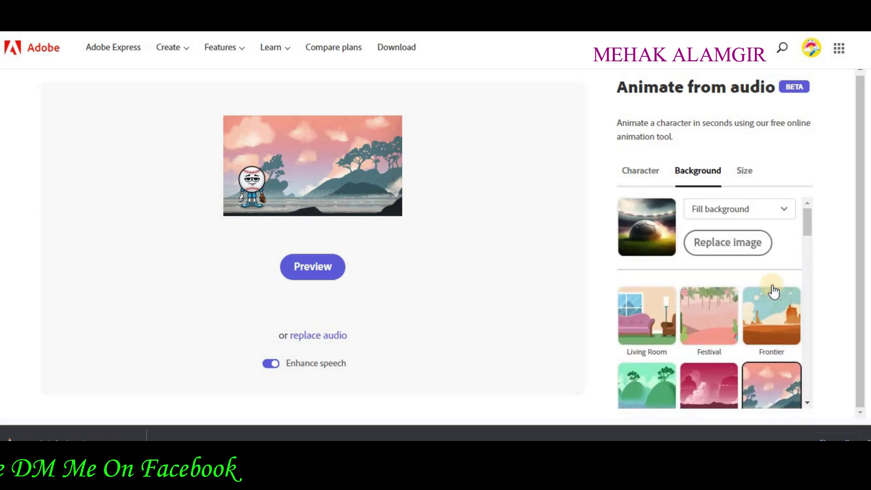
{"action": "scroll", "coordinate": [724, 324], "scroll_direction": "down", "scroll_amount": 2}
{"action": "left_click", "coordinate": [724, 321]}
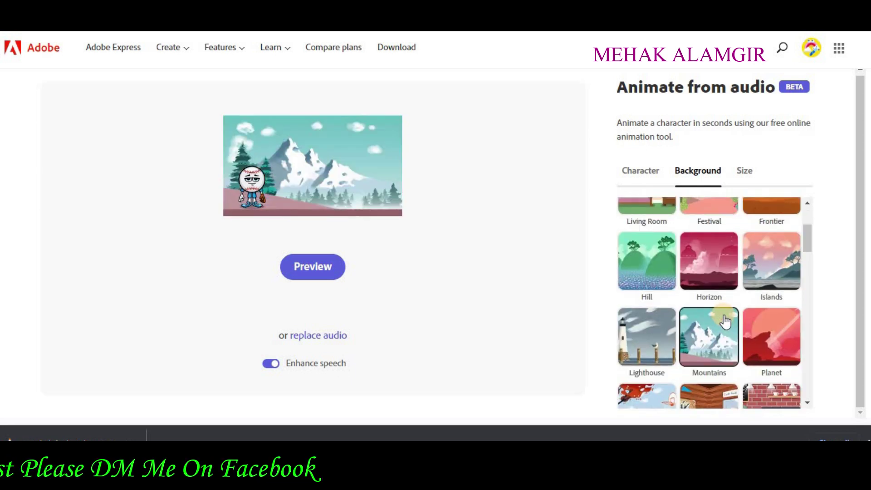
{"action": "scroll", "coordinate": [725, 321], "scroll_direction": "down", "scroll_amount": 1}
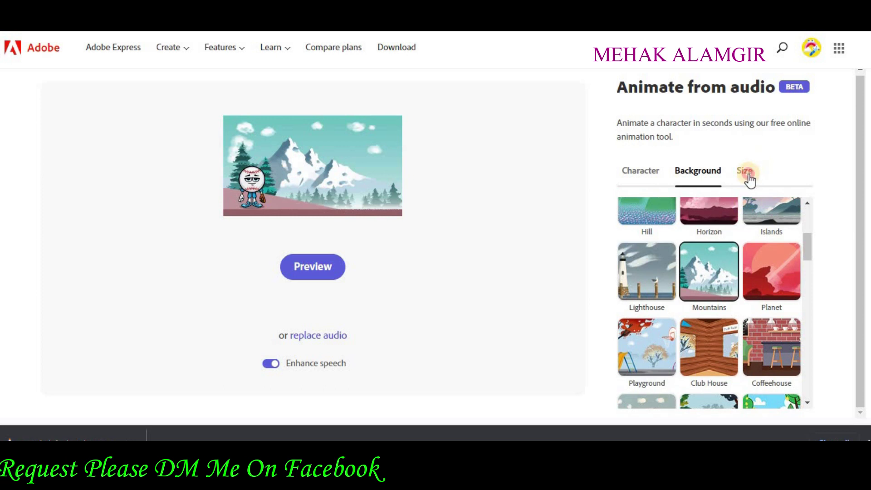
Set the output size to Instagram Story/Reels, 1080 x 1920, and move the baseball character to the centre of the frame
{"action": "left_click", "coordinate": [746, 171]}
{"action": "left_click", "coordinate": [802, 208]}
{"action": "left_click", "coordinate": [761, 244]}
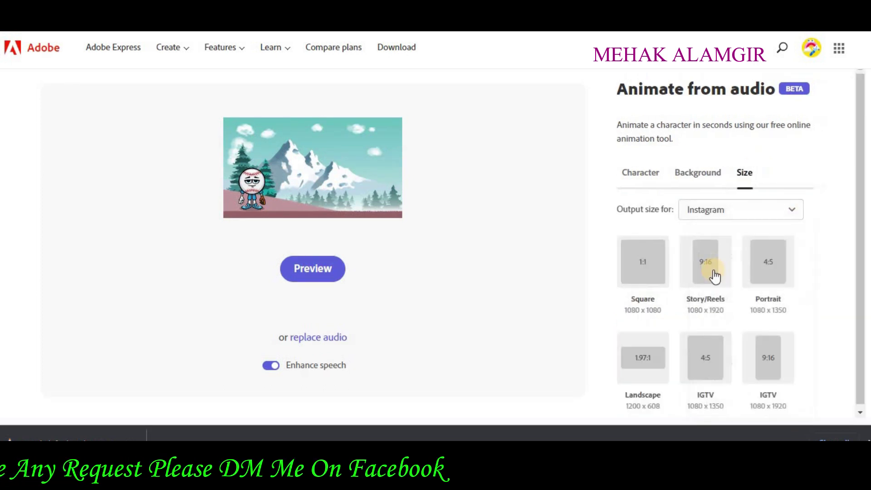
{"action": "left_click", "coordinate": [711, 272]}
{"action": "left_click", "coordinate": [687, 172]}
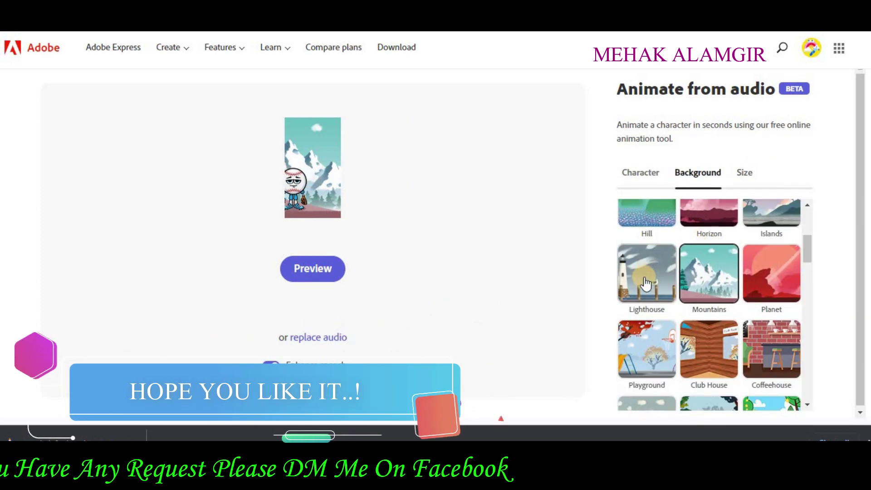
{"action": "left_click_drag", "start_coordinate": [310, 191], "coordinate": [323, 190]}
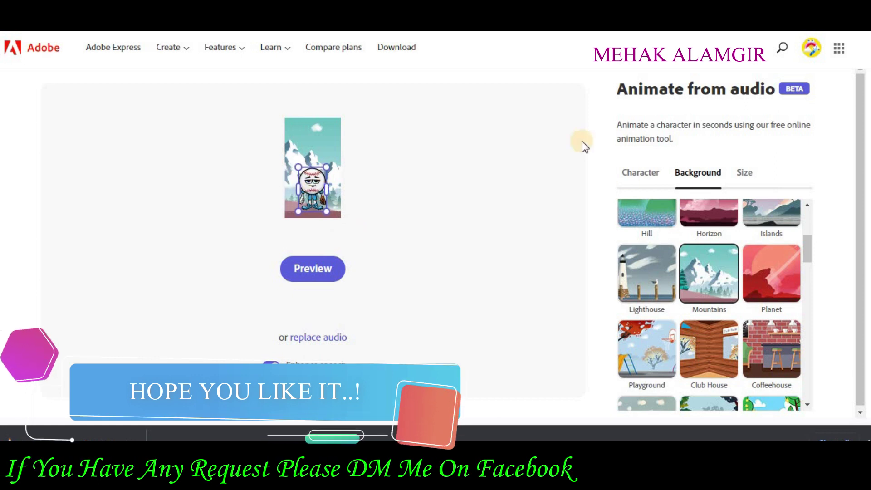
Try the Basketball and Party characters, and set Maya as the character in front of the Mountains background
{"action": "left_click", "coordinate": [641, 177]}
{"action": "left_click", "coordinate": [667, 354]}
{"action": "left_click", "coordinate": [721, 353]}
{"action": "left_click", "coordinate": [772, 303]}
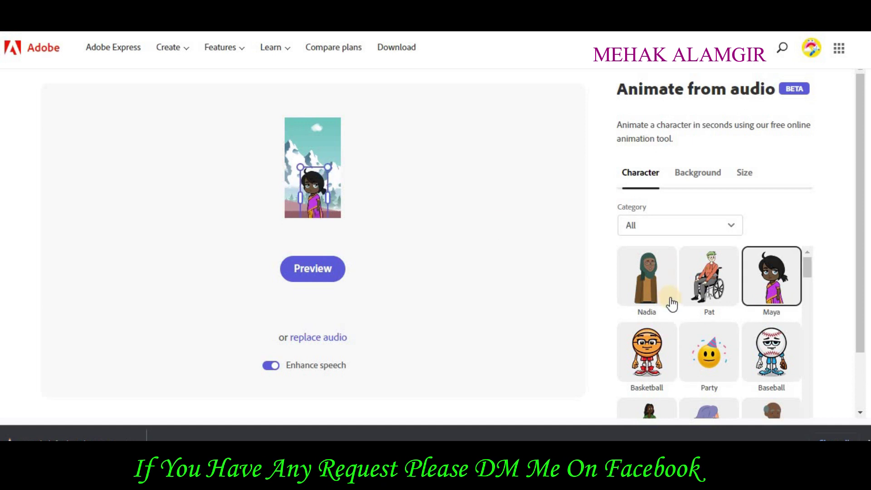
Switch to YouTube and look through the latest videos on the tutorial author's channel
{"action": "scroll", "coordinate": [772, 345], "scroll_direction": "down", "scroll_amount": 5}
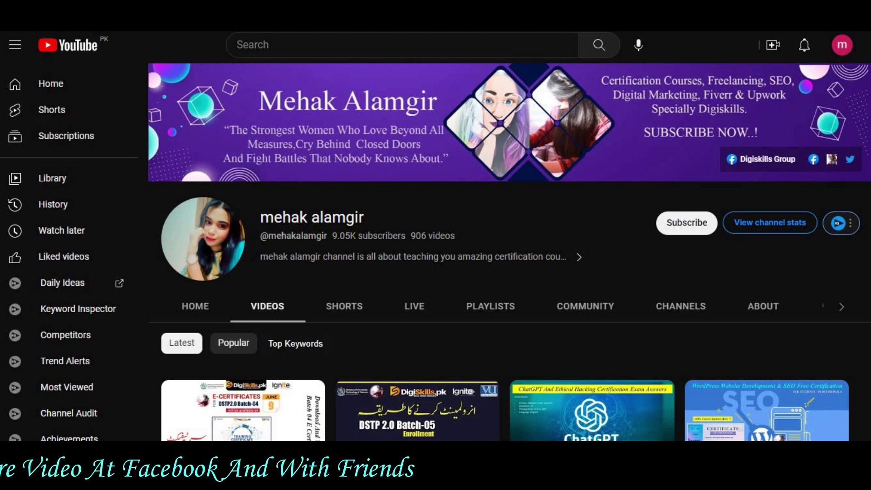
{"action": "scroll", "coordinate": [509, 251], "scroll_direction": "down", "scroll_amount": 1}
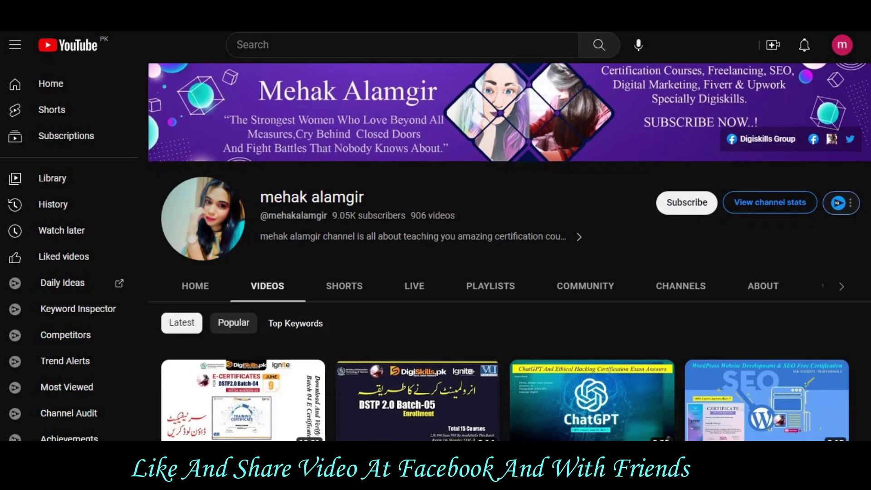
{"action": "scroll", "coordinate": [509, 251], "scroll_direction": "down", "scroll_amount": 2}
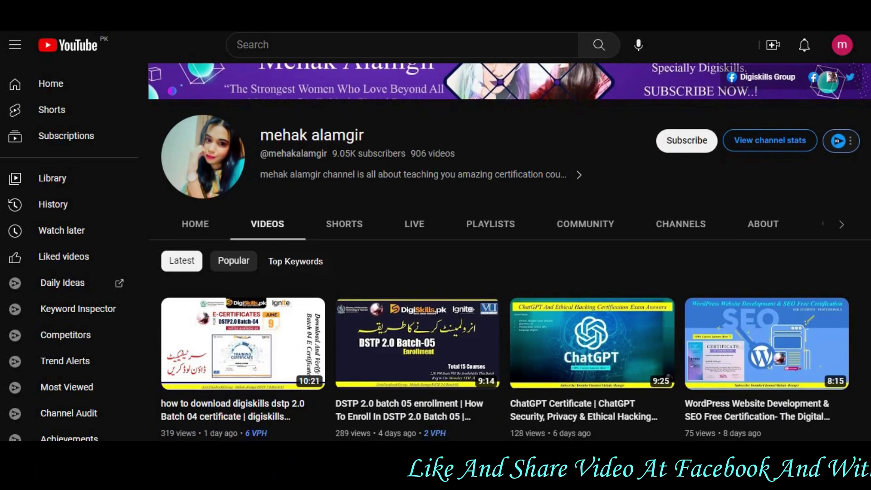
{"action": "scroll", "coordinate": [509, 252], "scroll_direction": "down", "scroll_amount": 2}
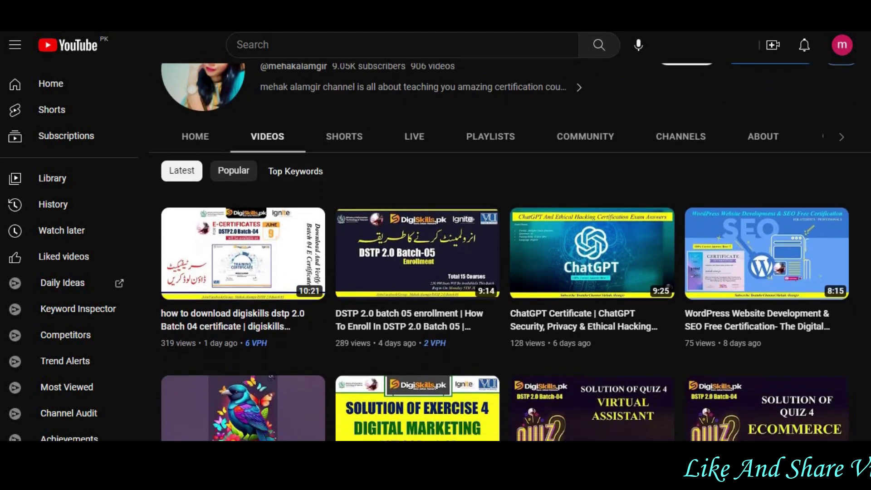
{"action": "scroll", "coordinate": [510, 252], "scroll_direction": "down", "scroll_amount": 3}
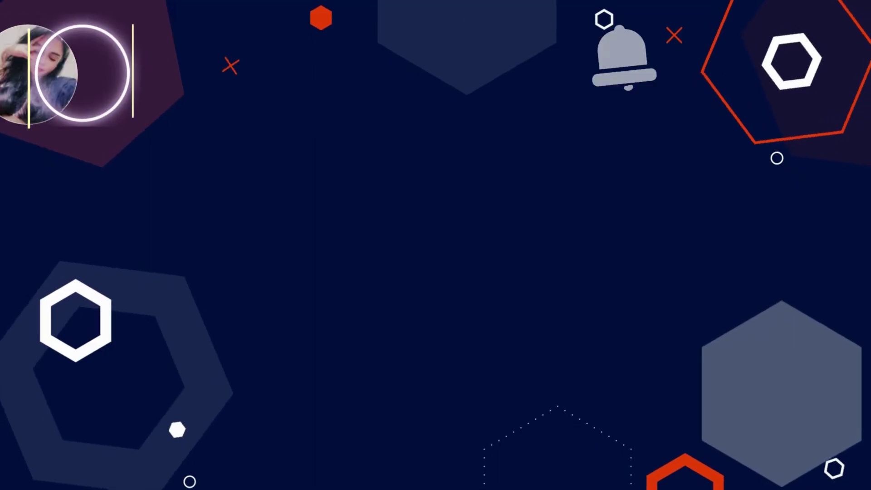